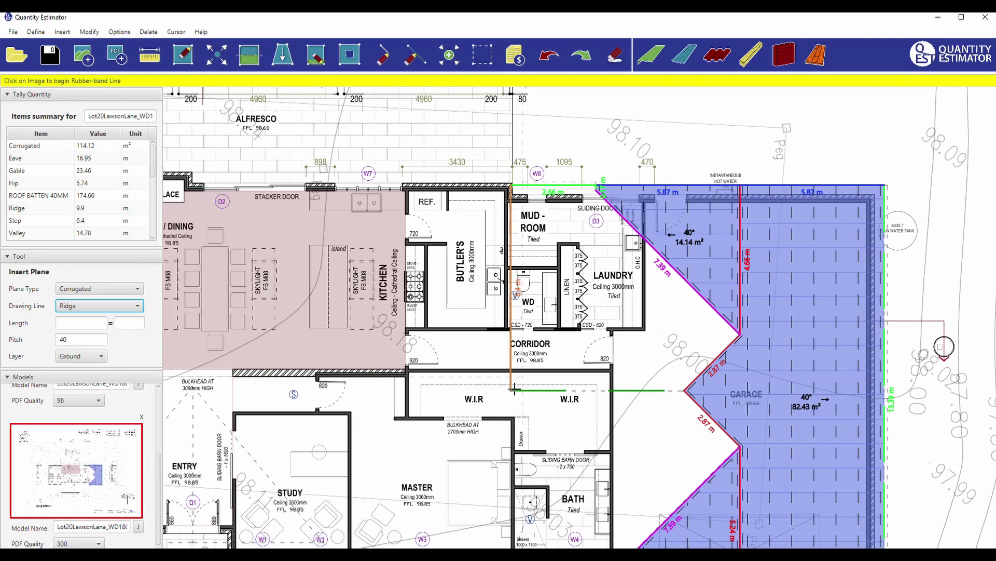
- Close the corrugated plane over the mud room and laundry with a ridge line about 5.41 m long to the garage roof's inner corner
click(510, 390)
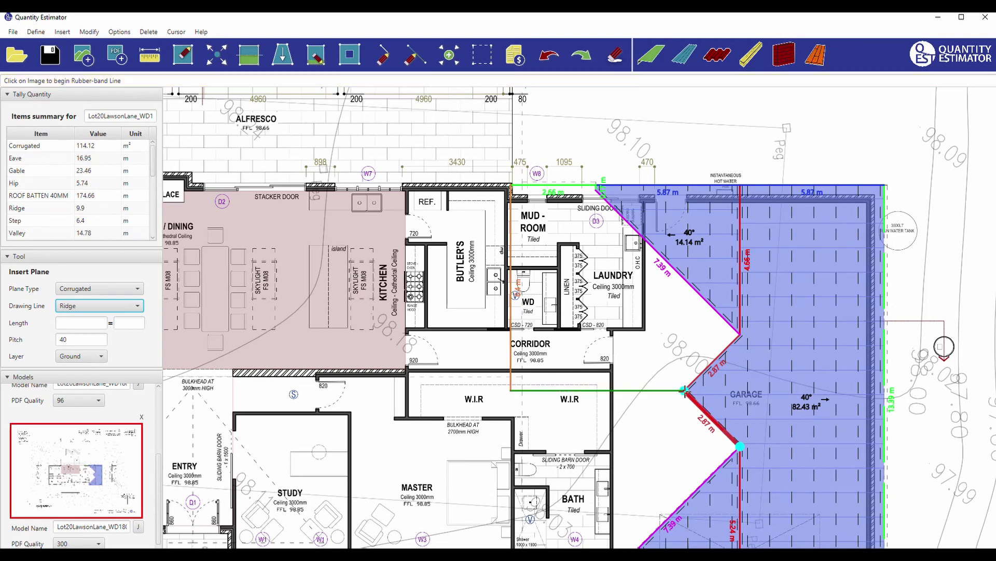
click(510, 387)
scroll(499, 408, down, 2)
- Add a corrugated plane over the bath and W.I.R., using step lines at the sides and an eave about 2.66 m long at the front
click(506, 395)
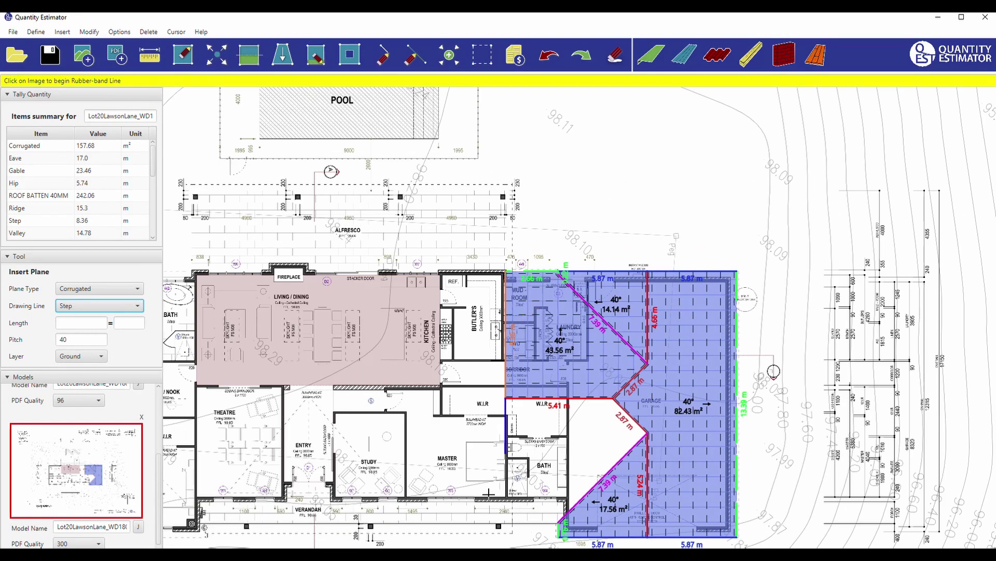
scroll(505, 522, up, 4)
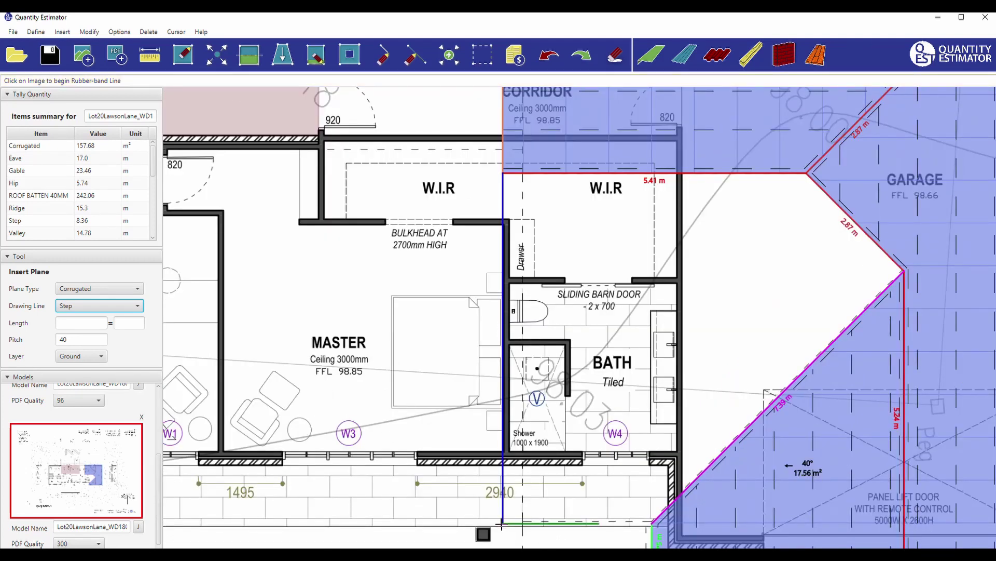
click(502, 523)
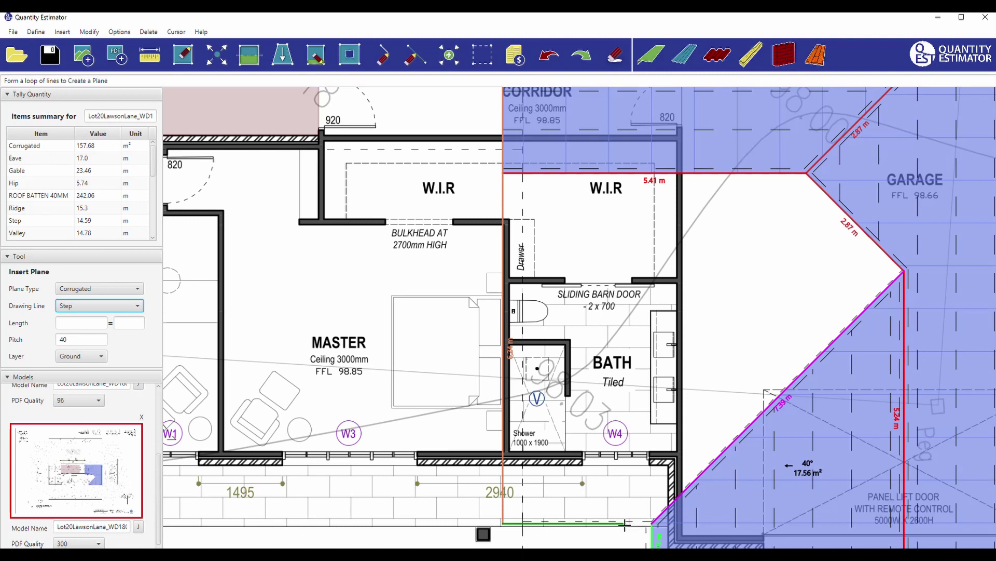
click(658, 523)
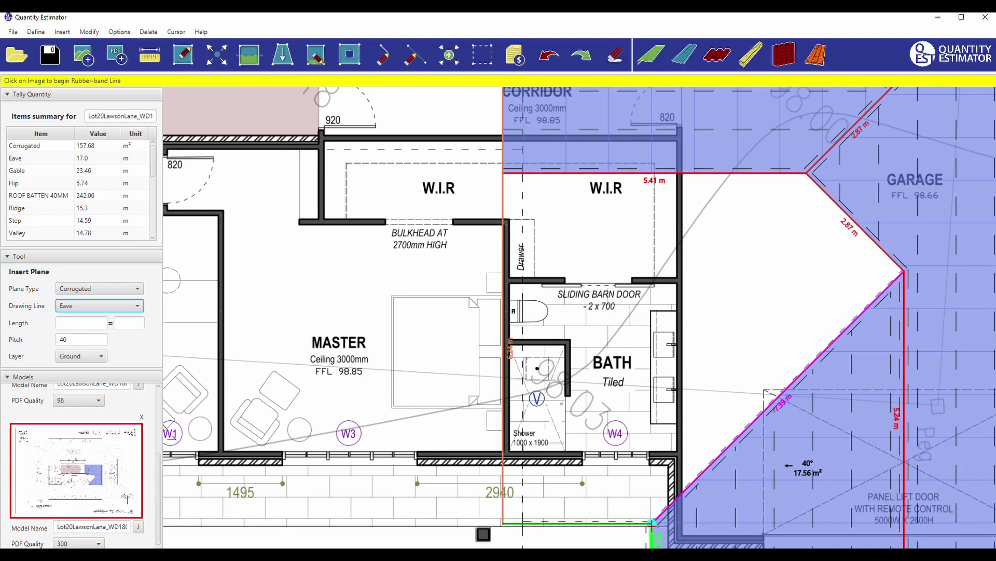
click(657, 523)
scroll(519, 424, down, 5)
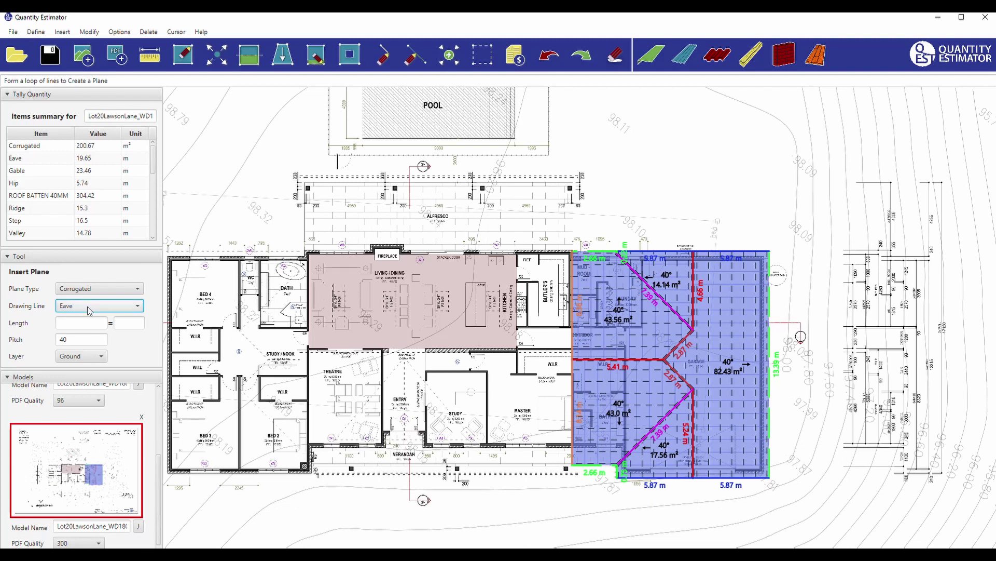
- Set the drawing layer for new roof planes to First
click(78, 361)
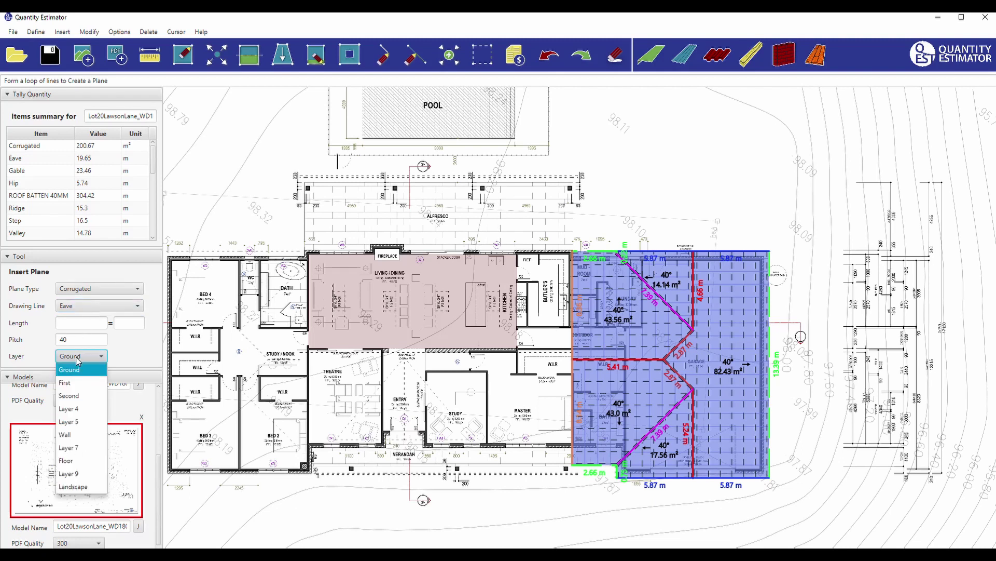
click(76, 384)
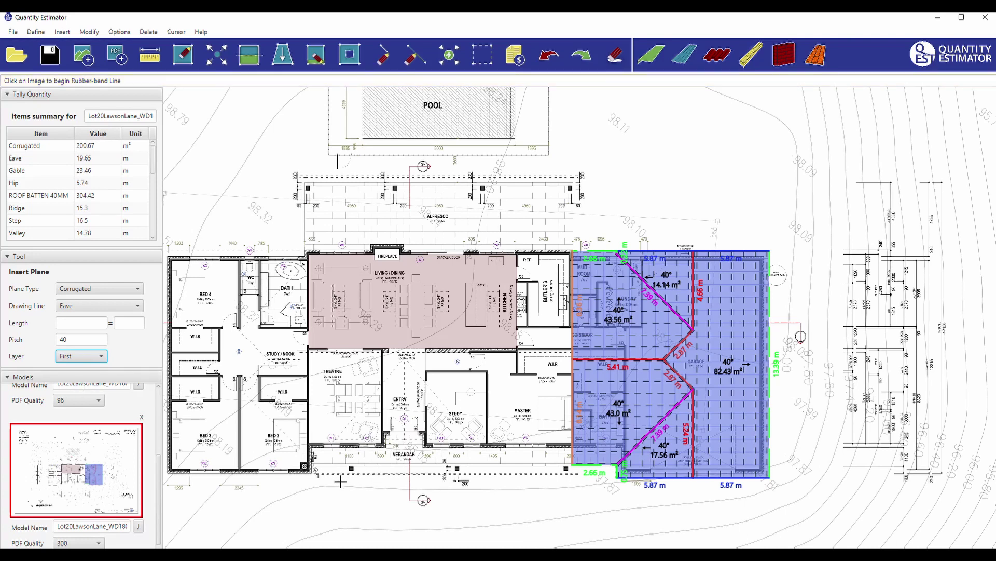
scroll(335, 480, up, 2)
scroll(335, 480, up, 1)
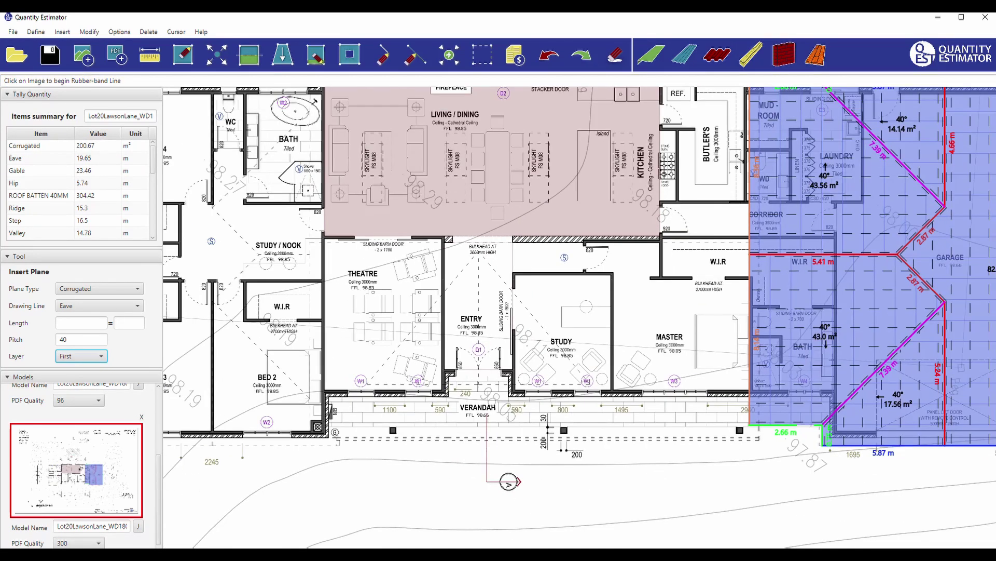
- Examine the main roof's form and pitch notes on the south and north elevations, and return to the floor plan
scroll(76, 467, up, 3)
click(76, 444)
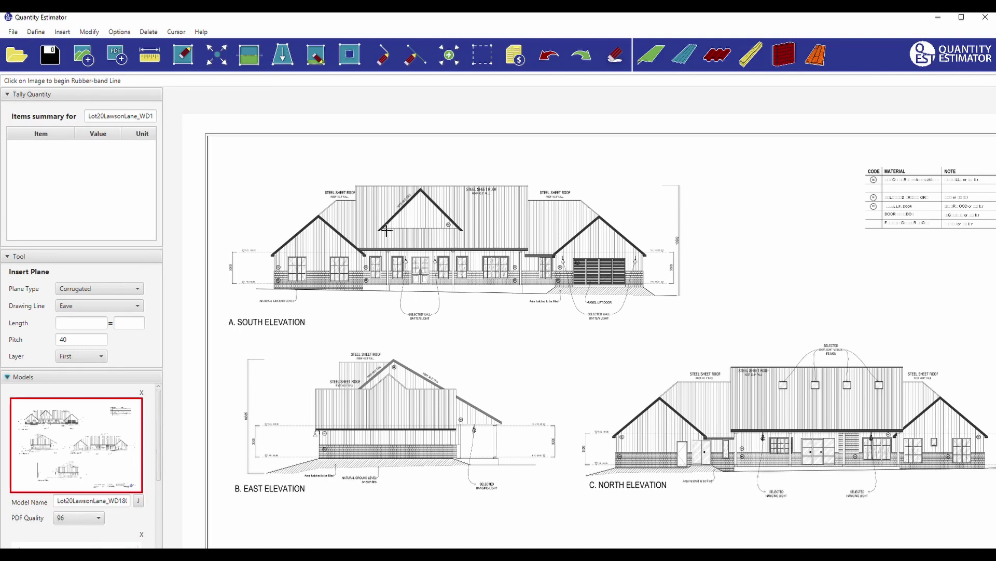
scroll(476, 180, up, 5)
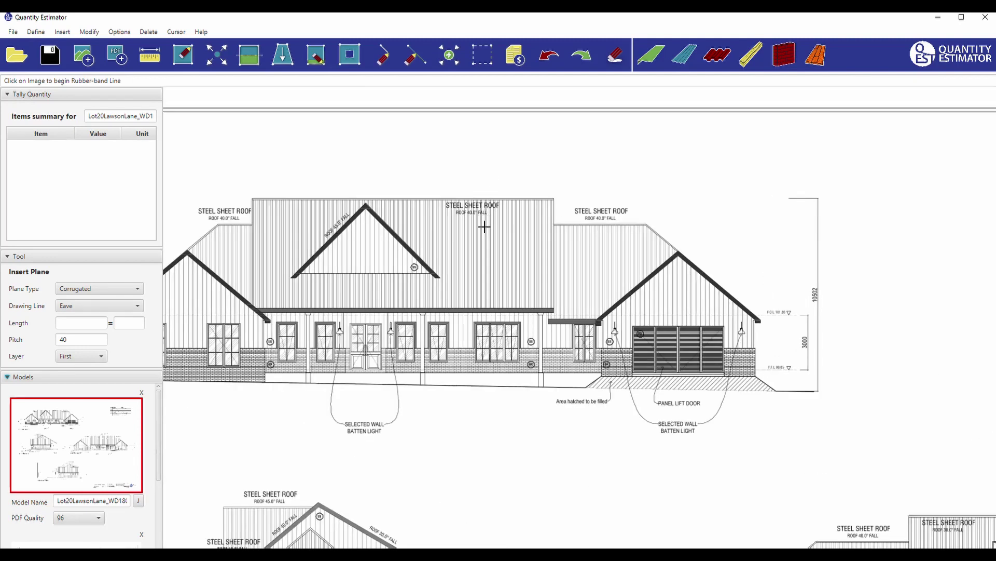
scroll(481, 222, down, 5)
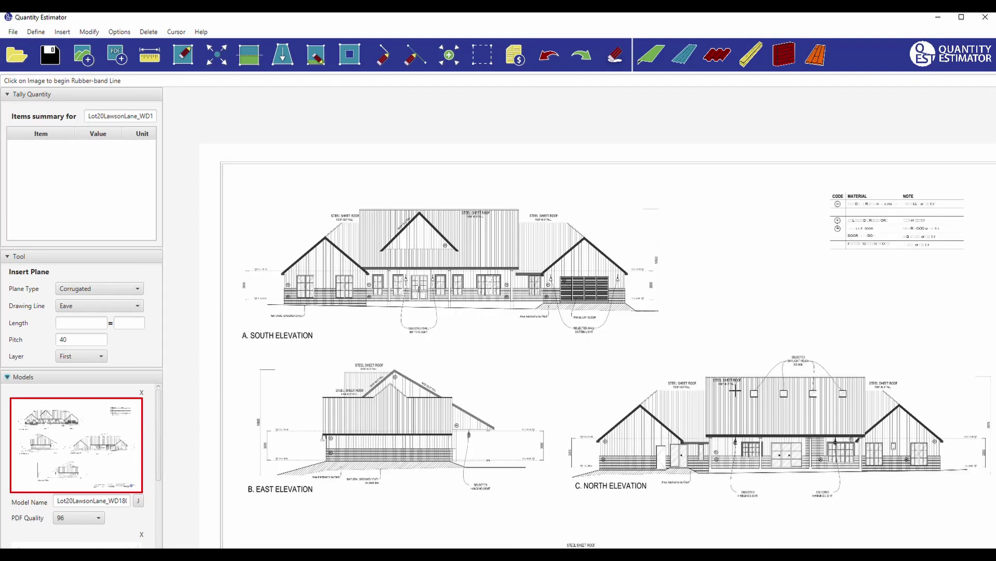
scroll(886, 376, up, 4)
scroll(767, 424, up, 2)
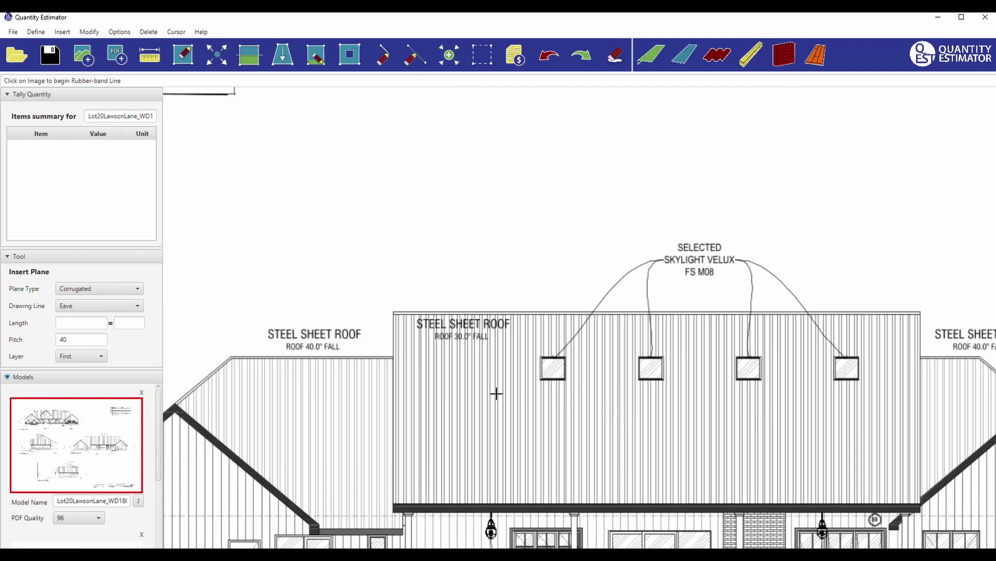
scroll(496, 393, down, 3)
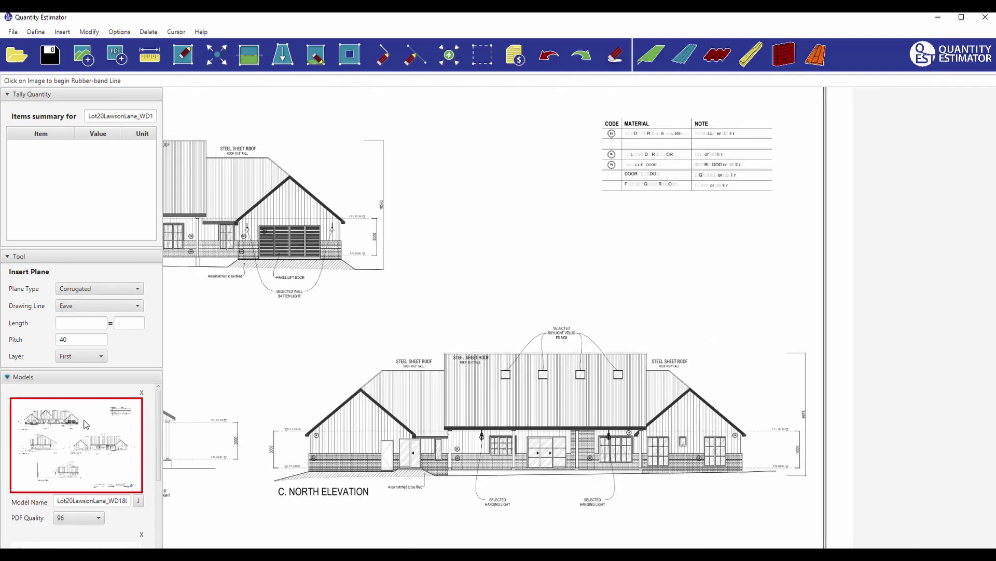
scroll(95, 468, down, 1)
click(96, 515)
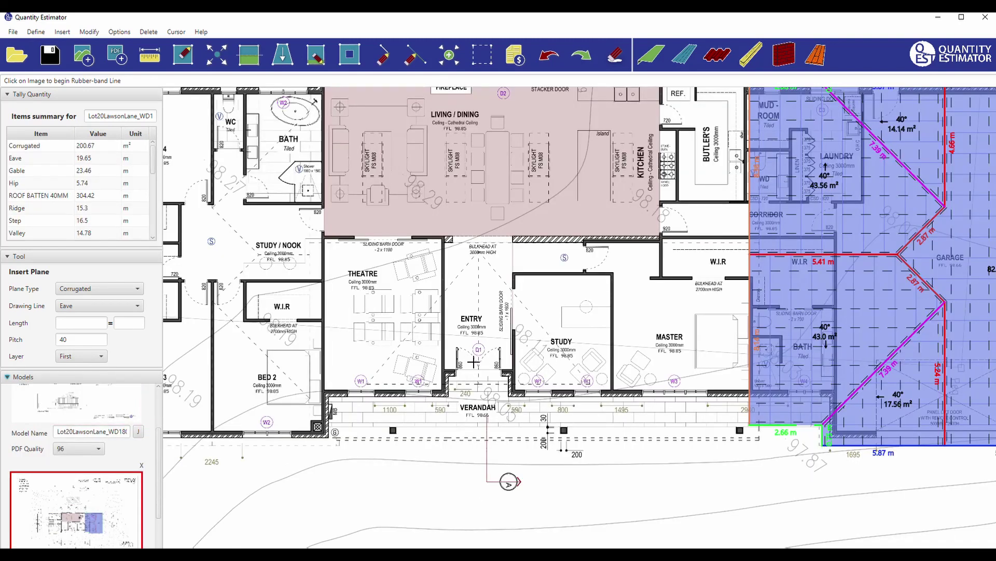
- Draw an eave line about 16.43 m long along the verandah's front roof edge, from the bath side to Bed 2
click(759, 438)
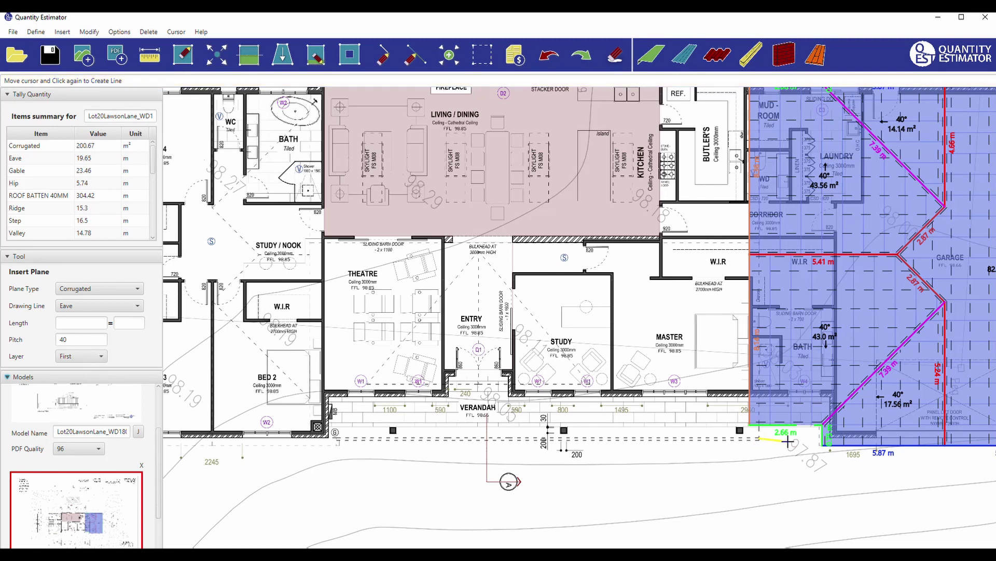
scroll(856, 438, down, 1)
scroll(501, 445, up, 4)
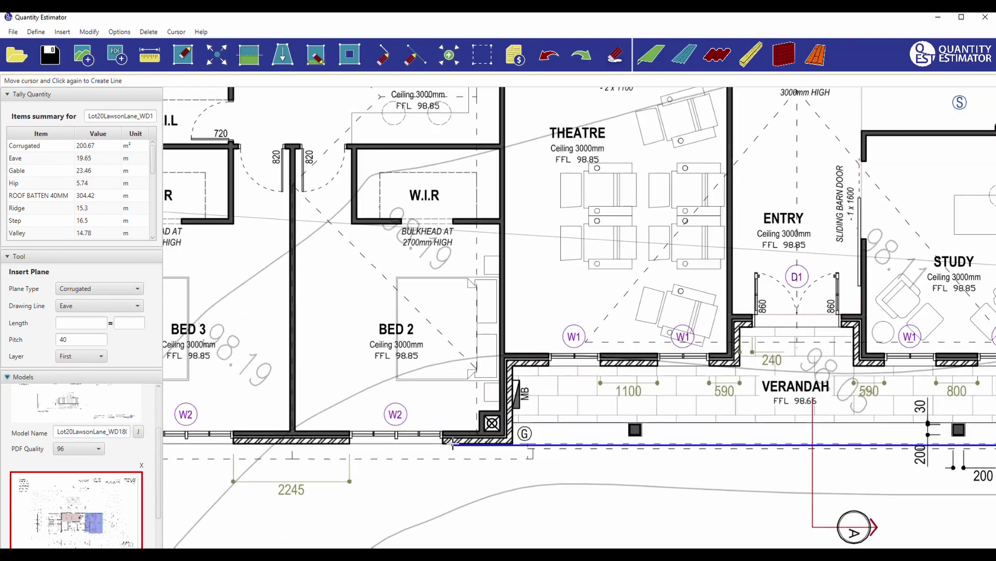
click(497, 442)
click(477, 445)
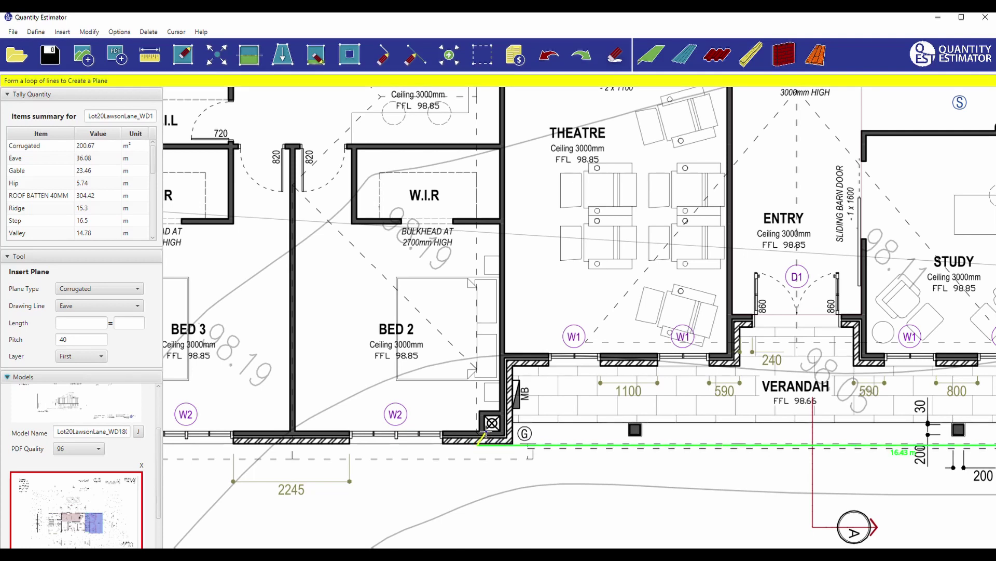
- Draw a gable line about 7.15 m long up from the Bed 2 end of the eave, and a ridge about 16.43 m long across to the garage wing
scroll(489, 441, down, 3)
click(480, 171)
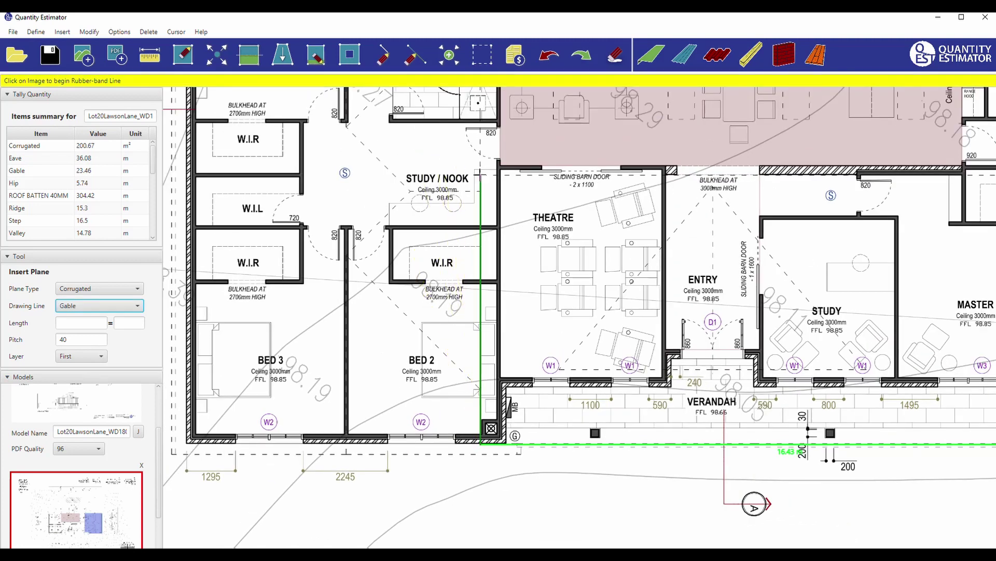
key(r)
scroll(402, 201, down, 2)
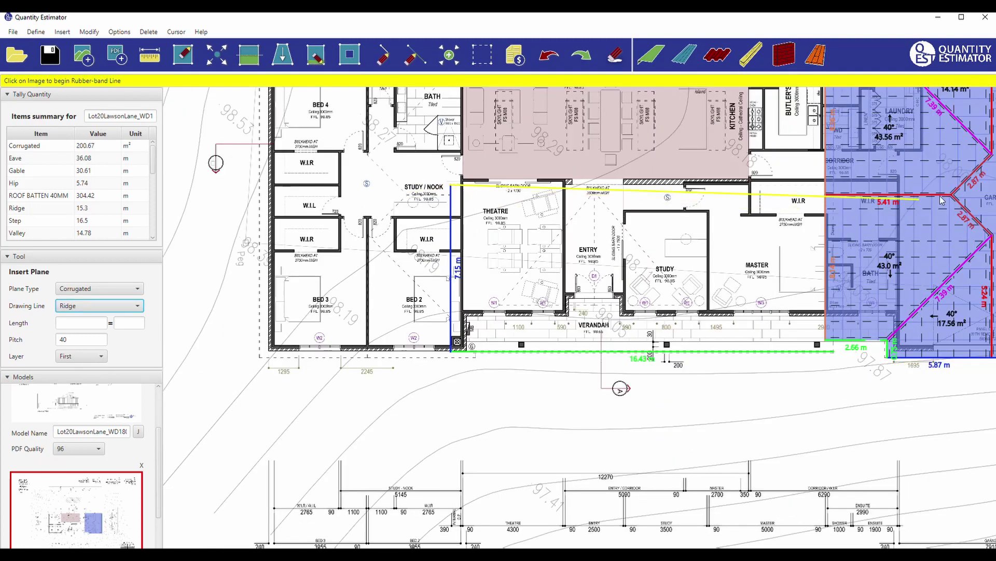
click(835, 183)
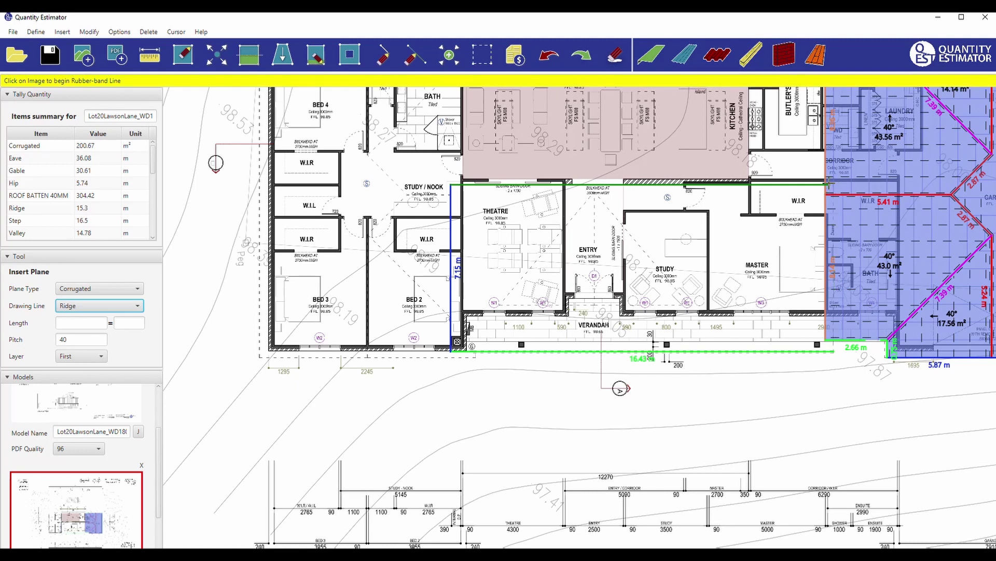
scroll(837, 183, up, 5)
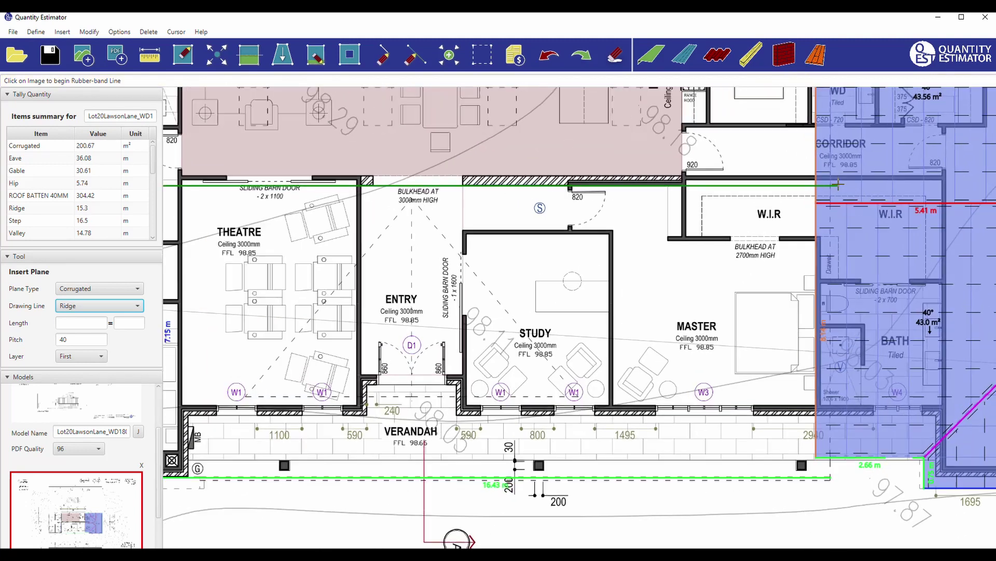
click(821, 186)
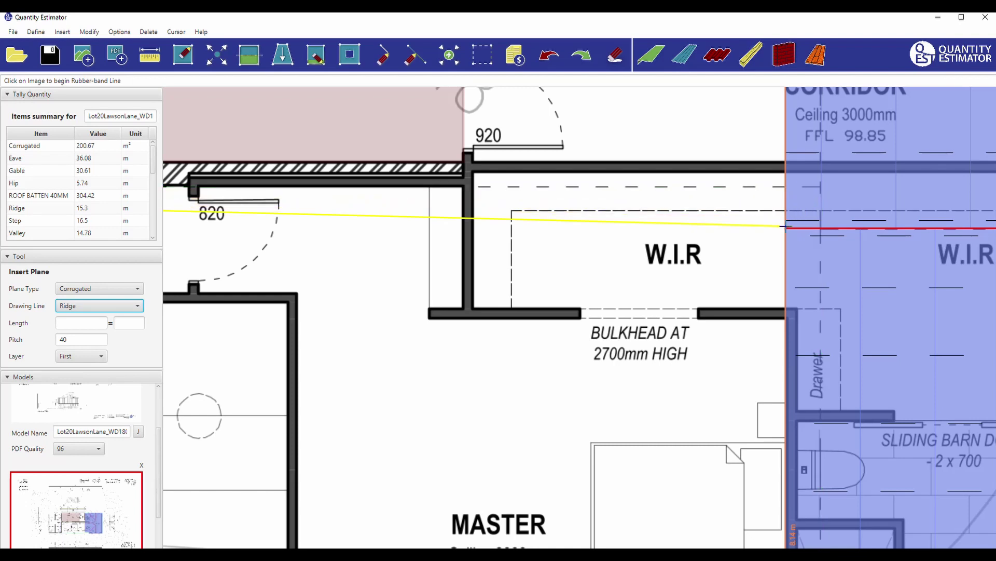
click(821, 185)
- Close the front main roof plane with a gable line from the ridge's garage-side end down to the verandah eave
scroll(633, 187, down, 3)
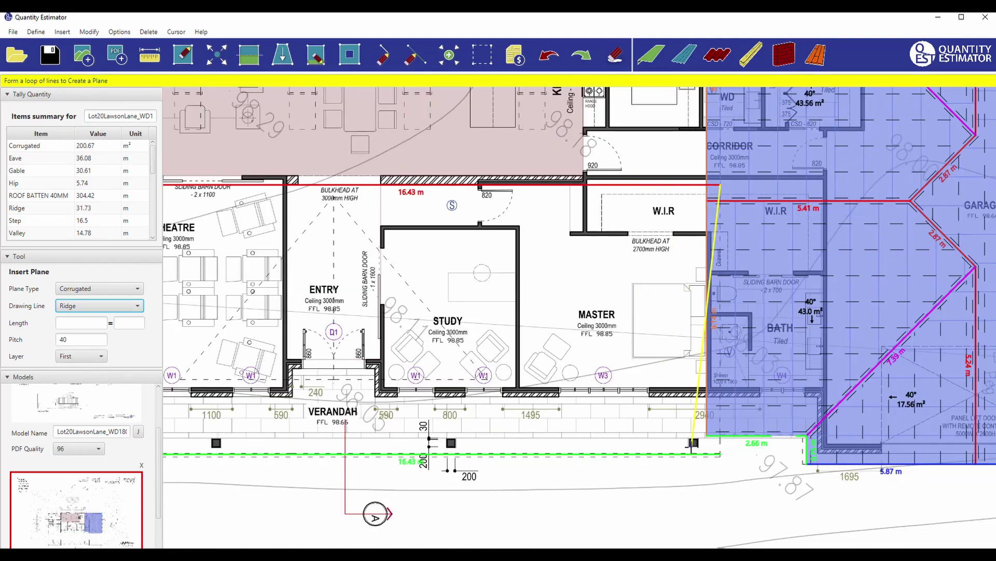
click(720, 455)
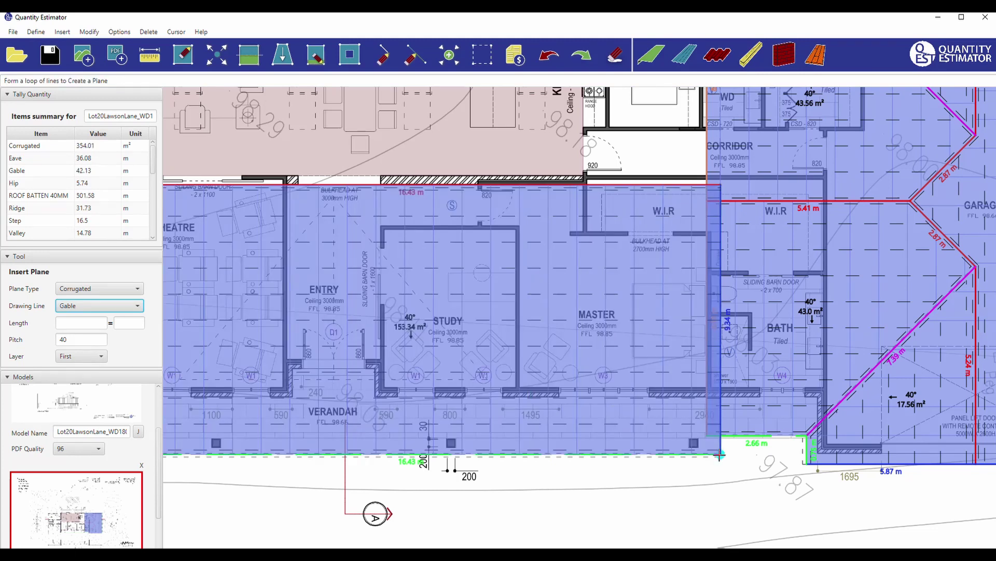
scroll(758, 376, down, 3)
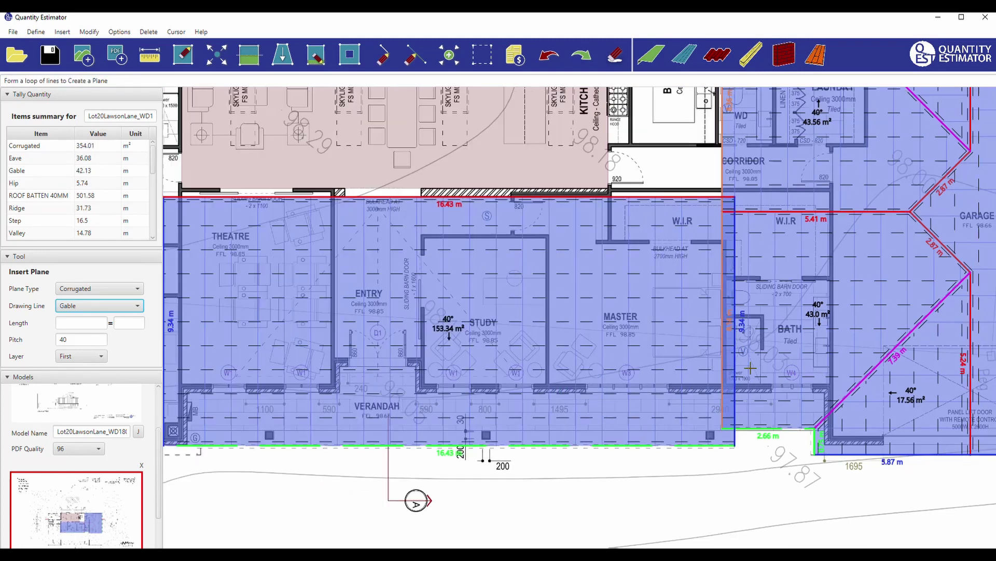
scroll(688, 281, down, 1)
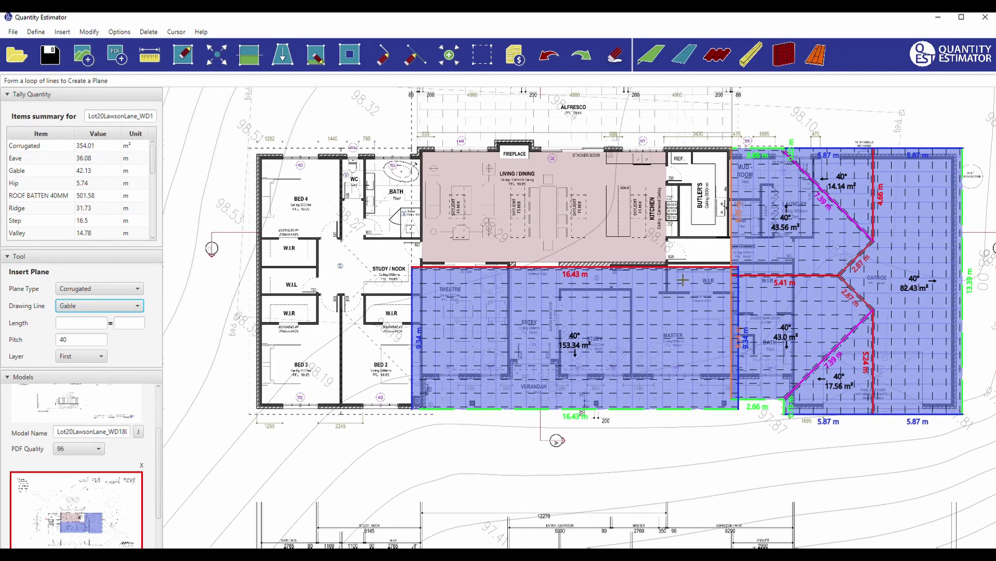
scroll(683, 280, down, 1)
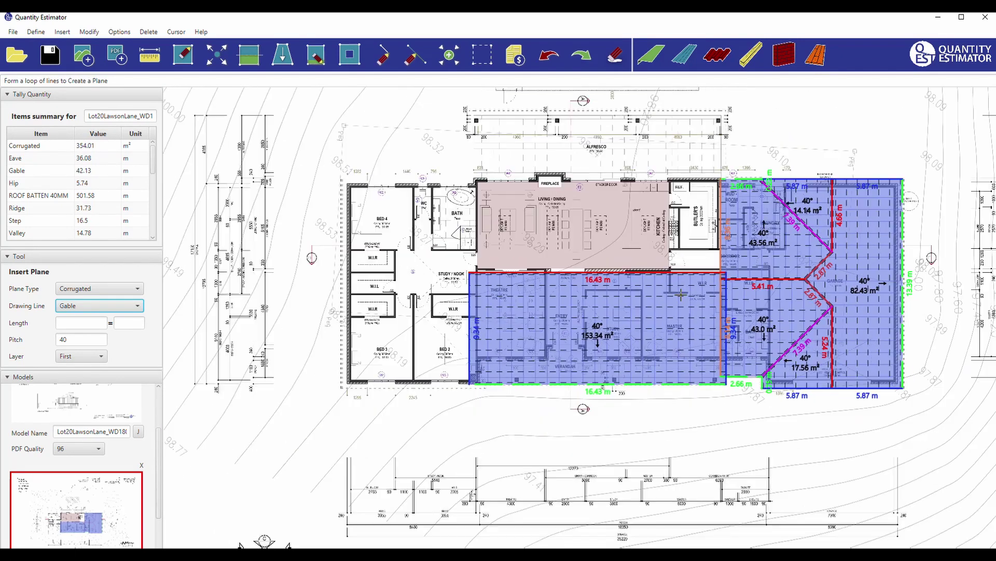
- Draw a gable line about 10.35 m long from the ridge's garage-side end up to the alfresco's outer roof corner
click(726, 272)
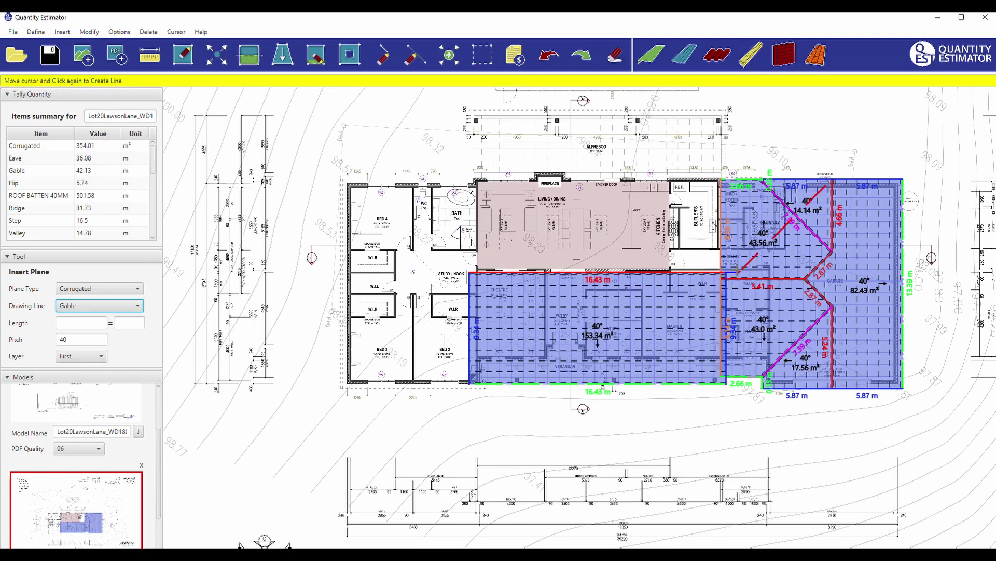
scroll(723, 117, up, 1)
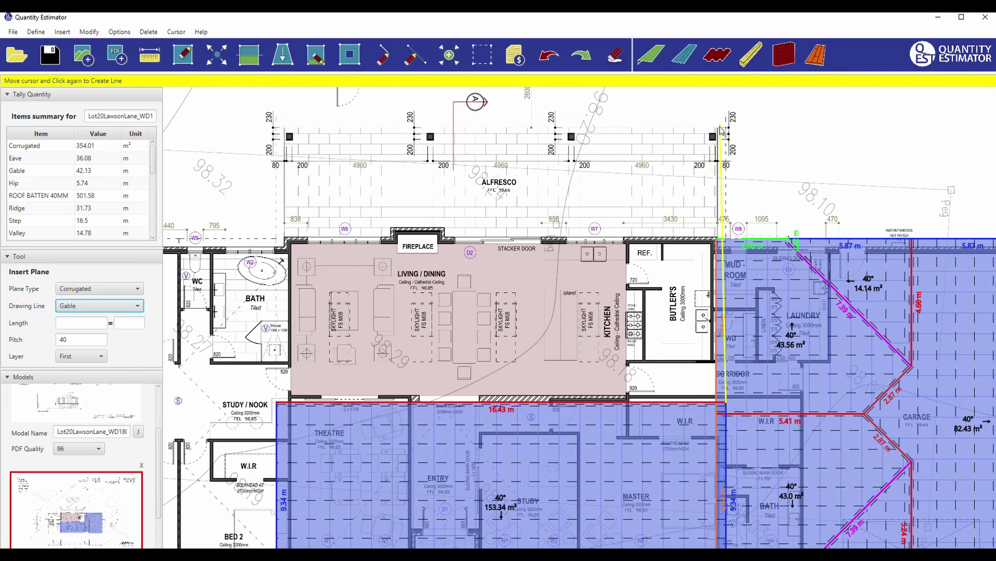
scroll(723, 130, up, 2)
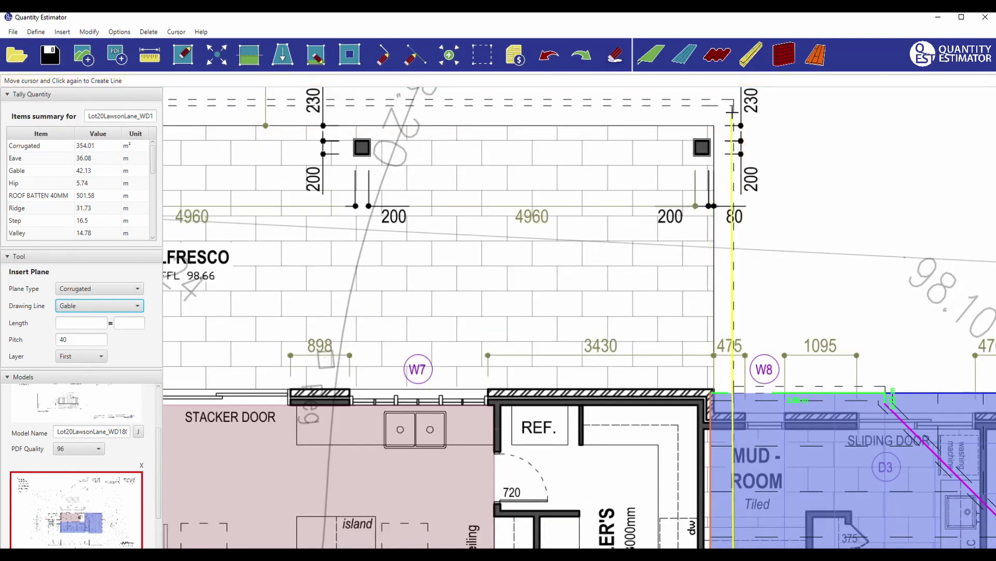
click(735, 104)
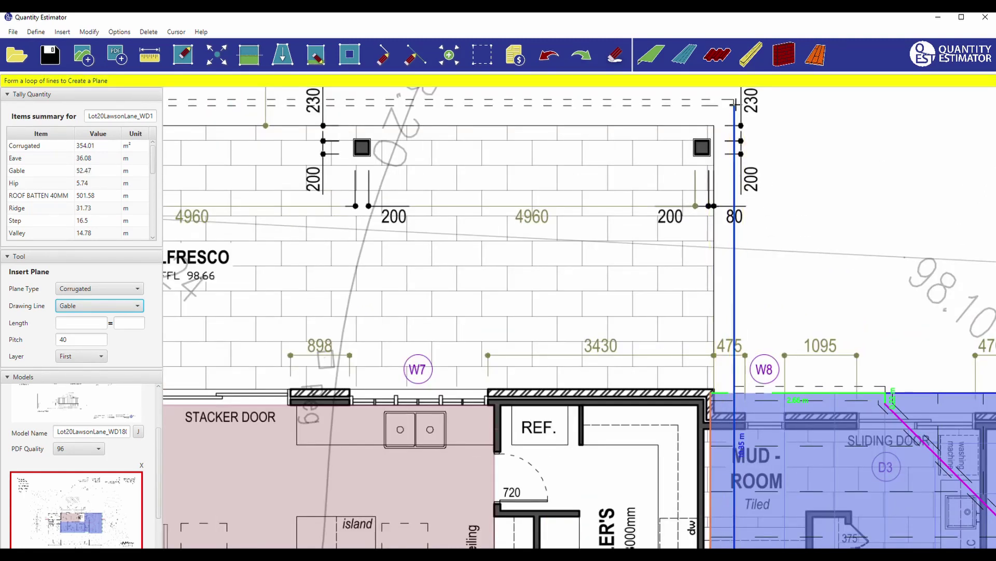
- Close the rear main roof plane with an eave about 16.43 m long along the alfresco edge and a gable line back to the ridge
scroll(906, 162, down, 1)
scroll(921, 166, down, 1)
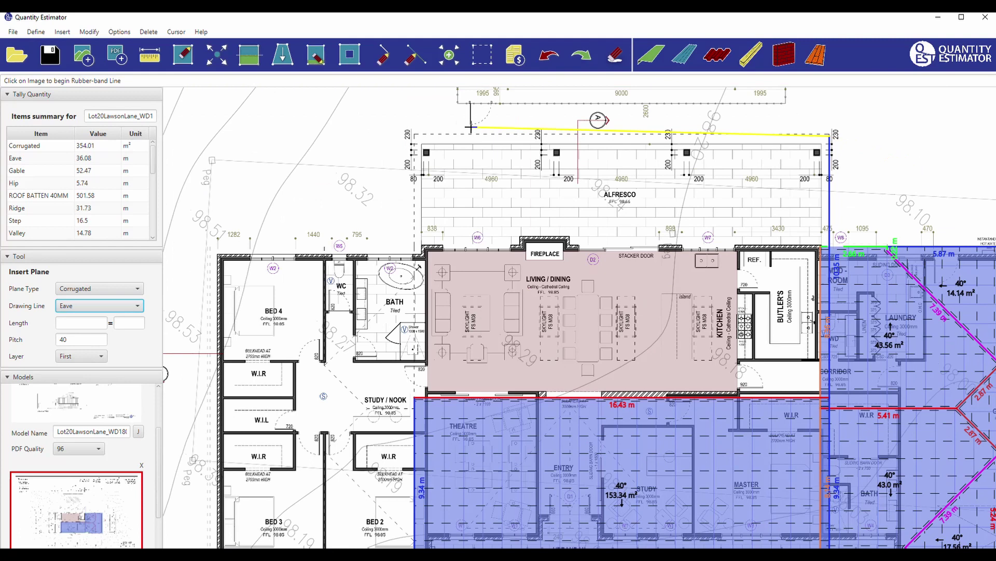
click(414, 136)
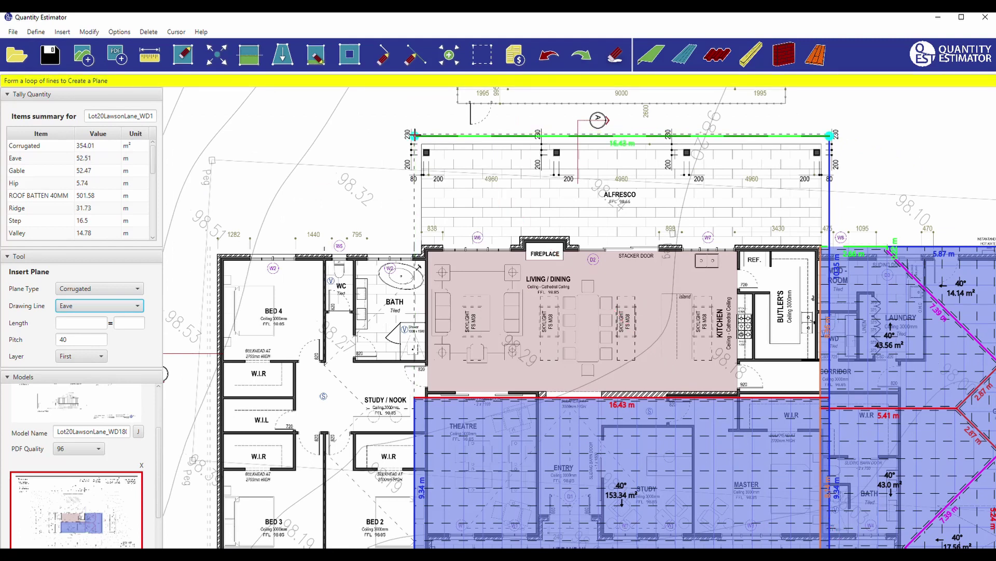
click(415, 397)
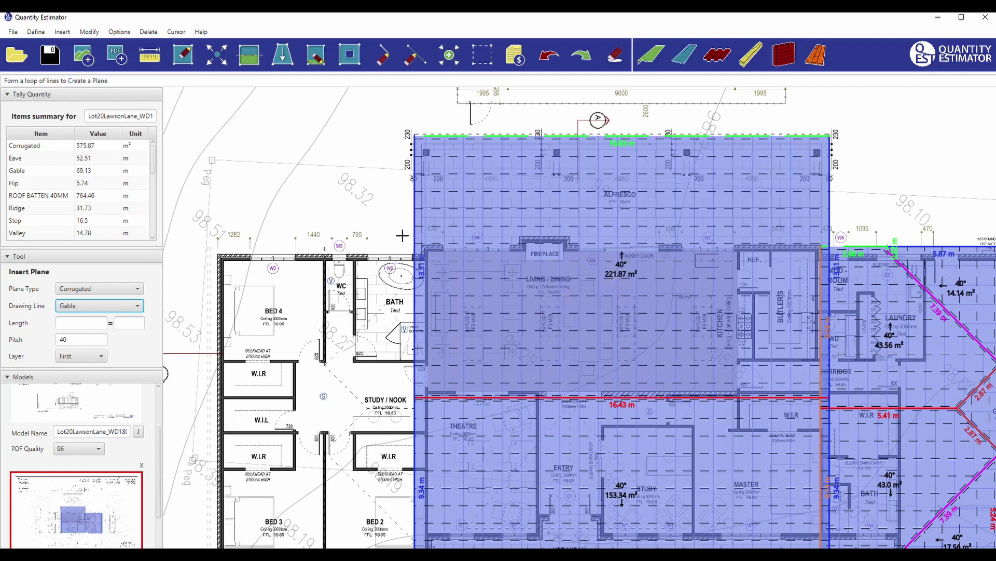
- Leave plane drawing and set the pitch of the rear main roof plane over the alfresco and living area to 30 degrees
right_click(374, 220)
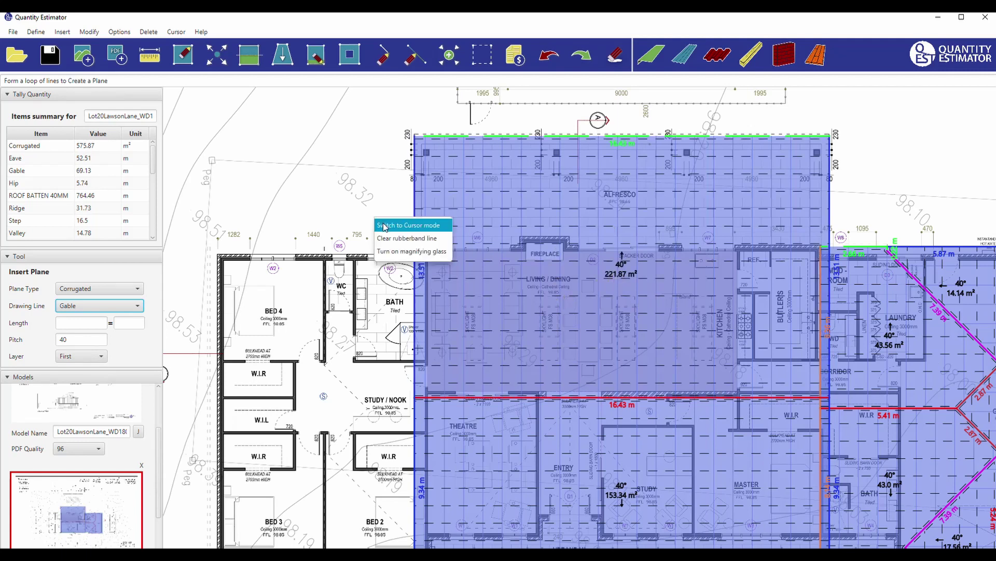
click(384, 225)
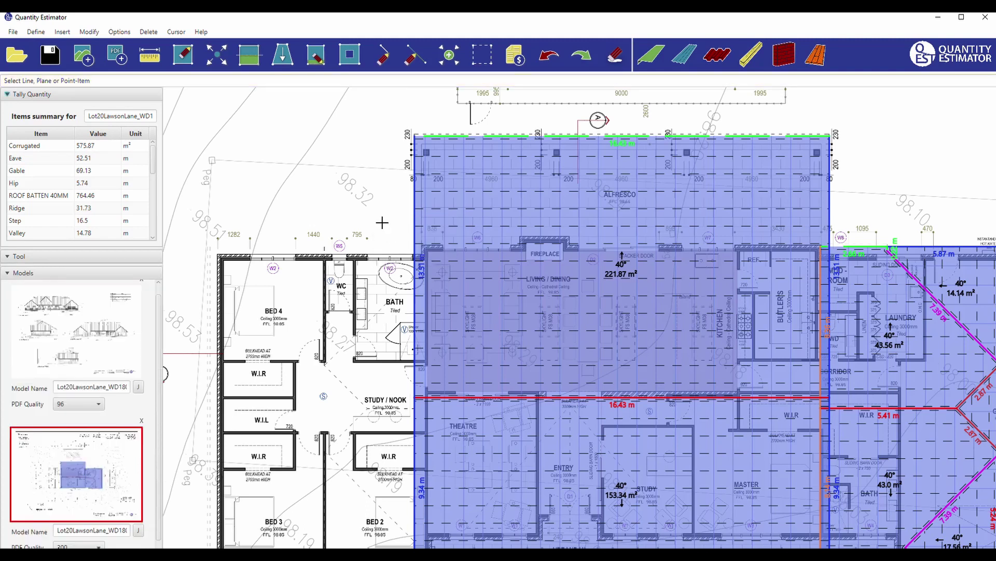
click(601, 248)
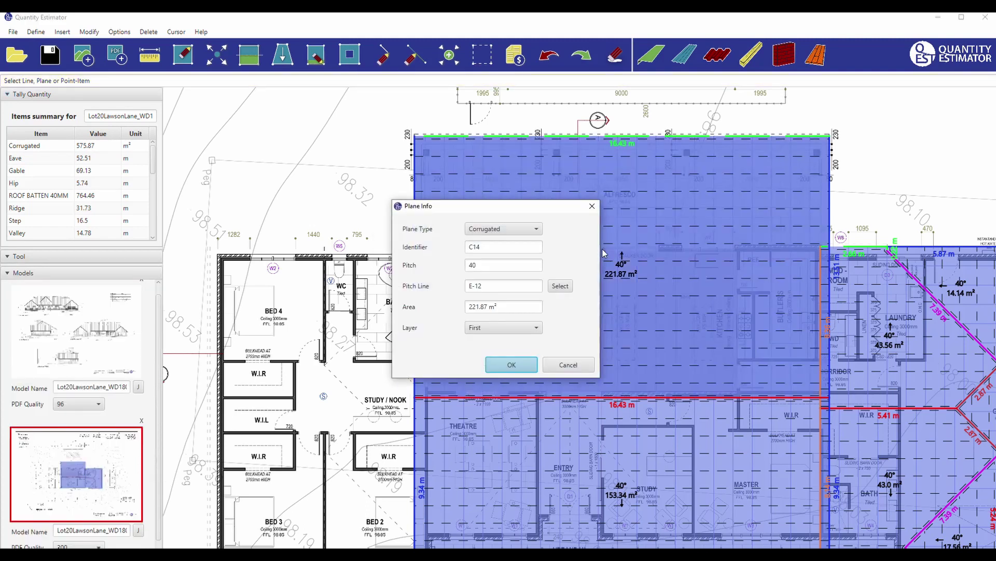
double_click(465, 266)
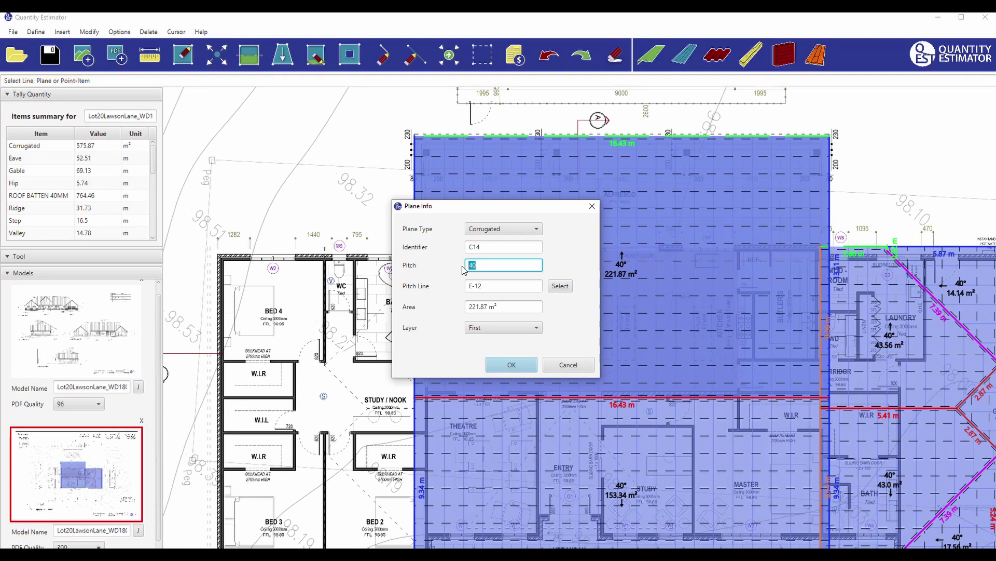
click(512, 366)
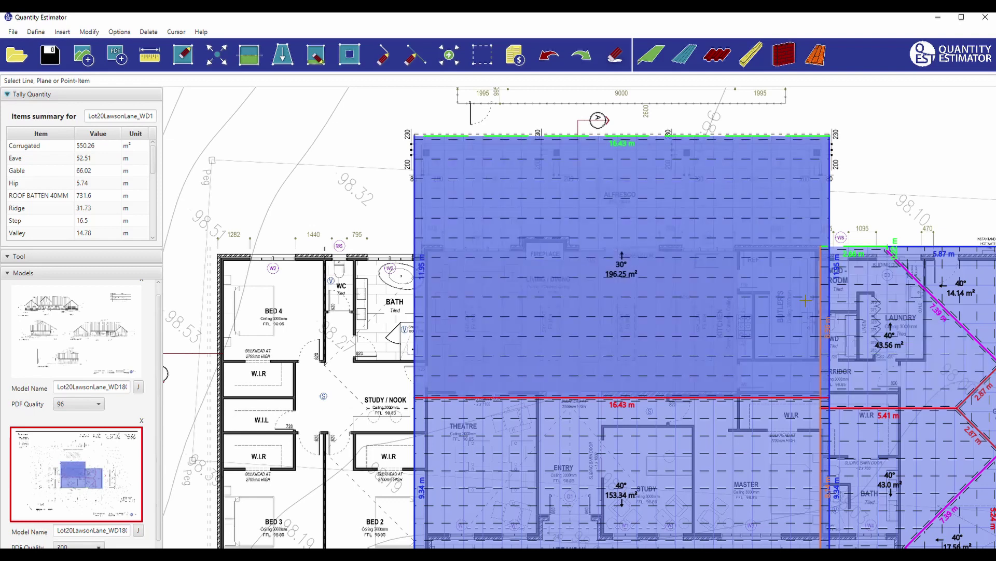
- Begin a hole on the First layer with a valley line about 5.89 m long from the entry bulkhead along the Theatre-side dashed line
scroll(662, 287, up, 2)
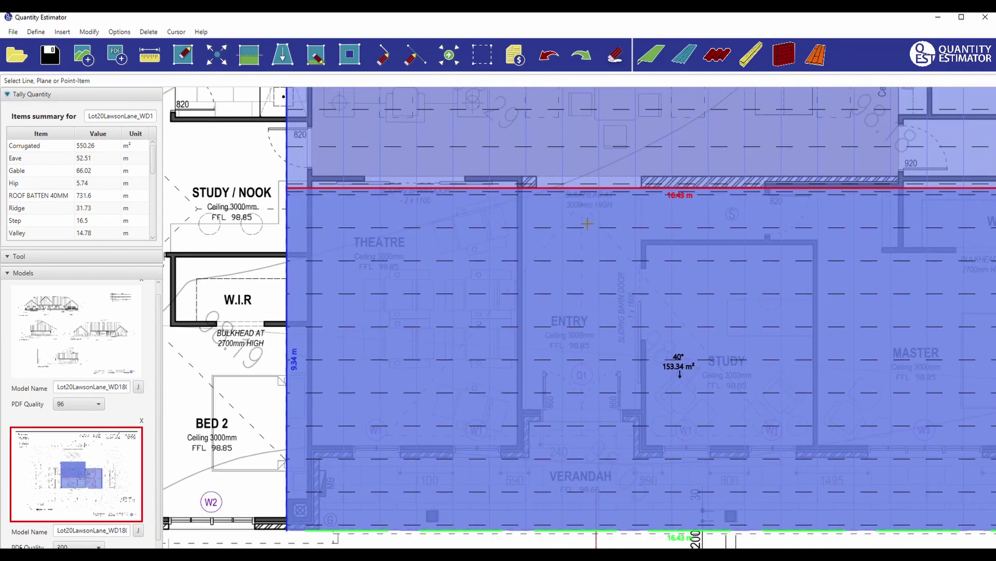
scroll(590, 238, down, 1)
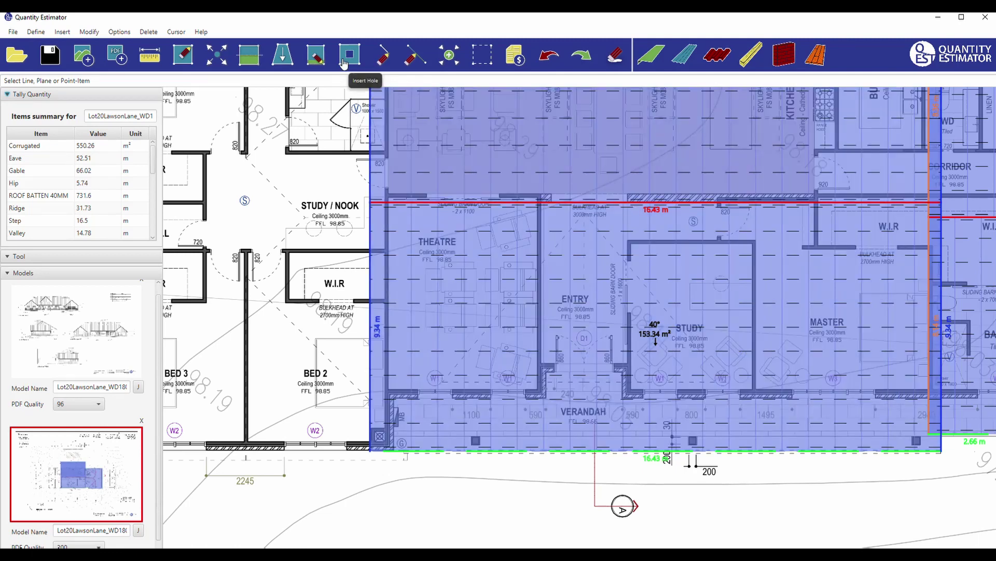
click(350, 54)
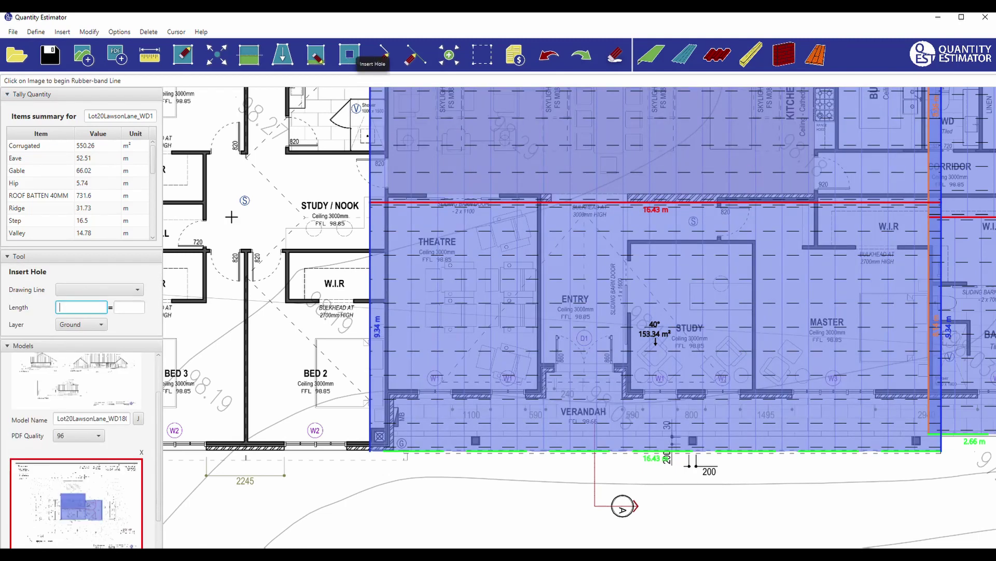
click(97, 289)
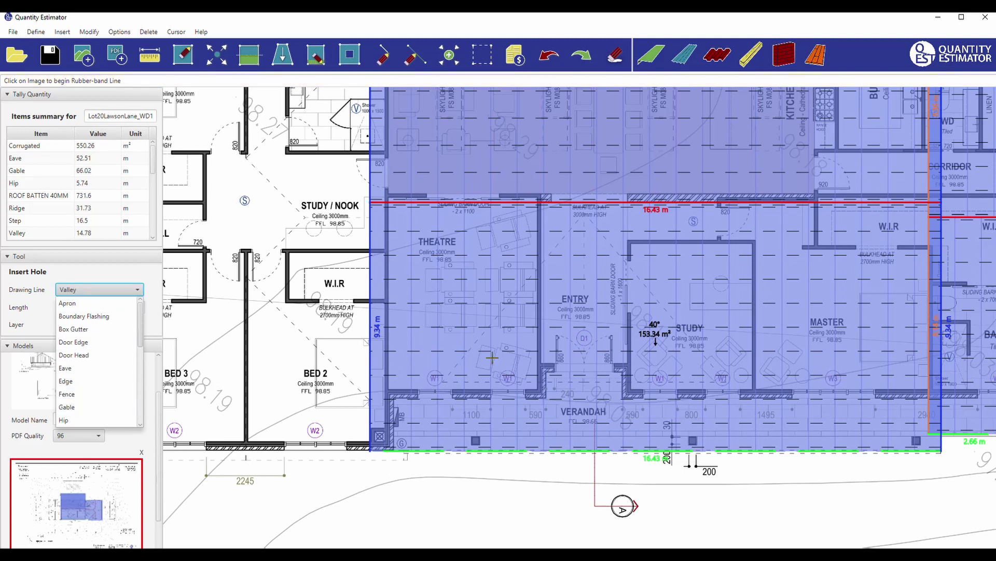
scroll(586, 210, up, 1)
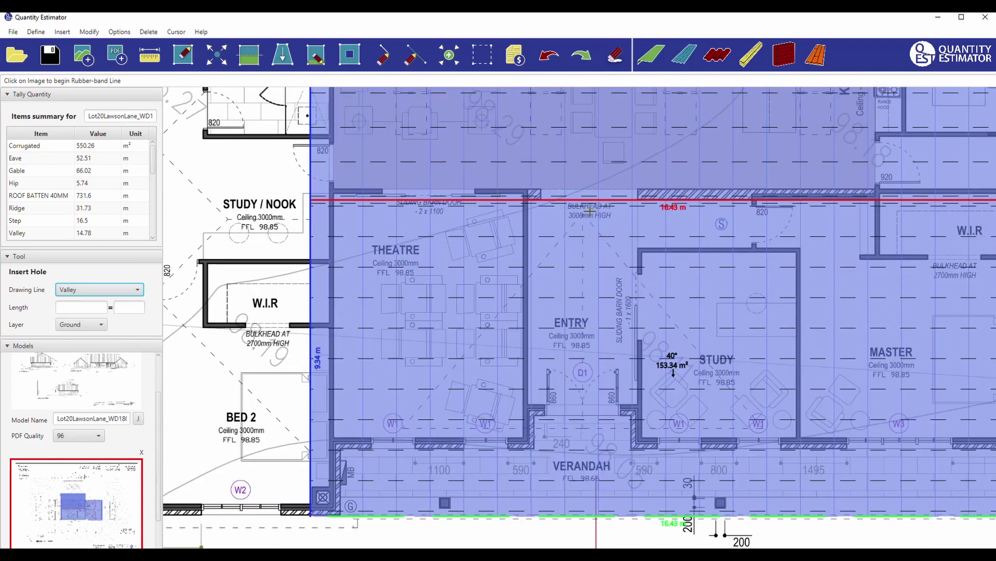
click(71, 325)
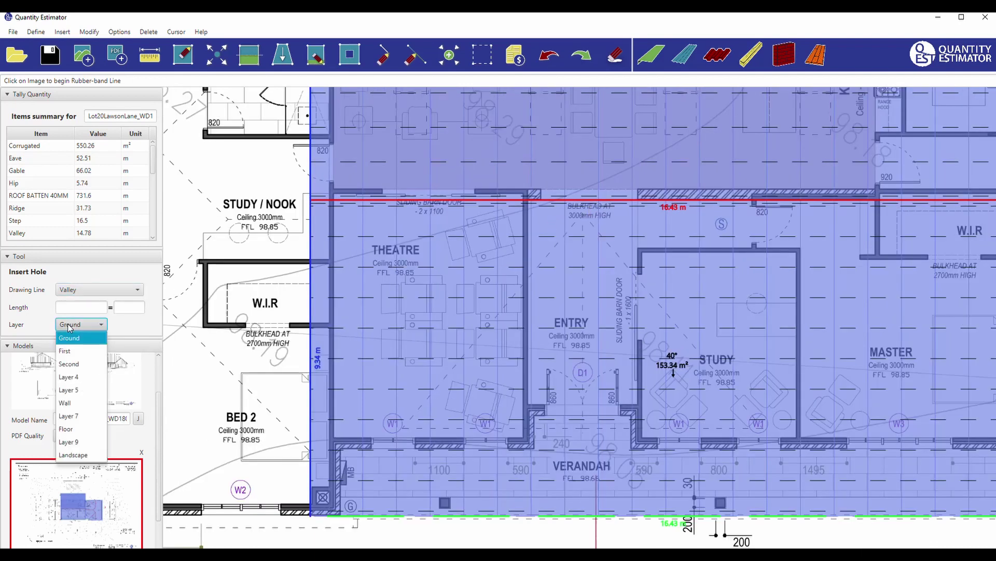
click(65, 355)
scroll(597, 218, up, 6)
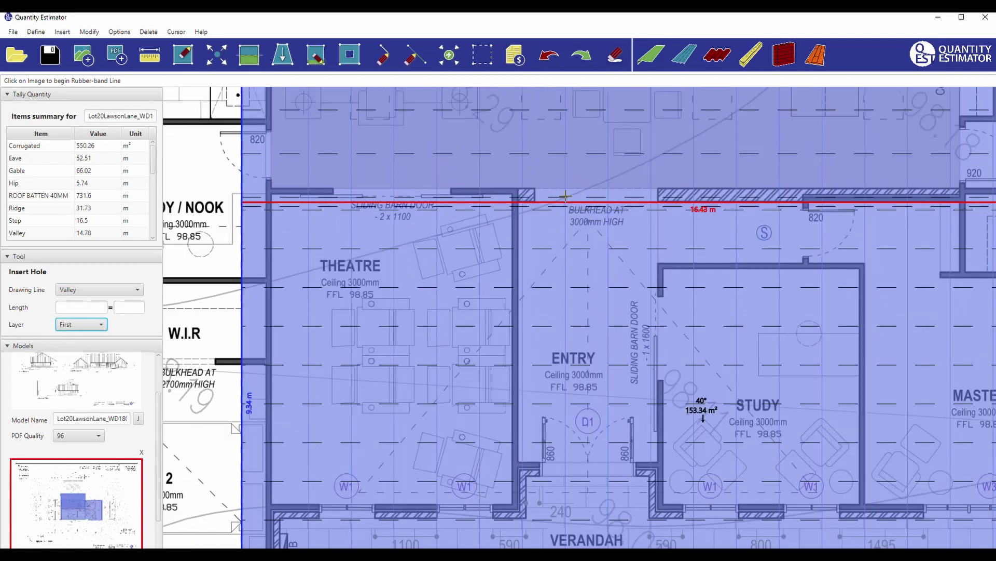
scroll(600, 219, down, 2)
click(600, 219)
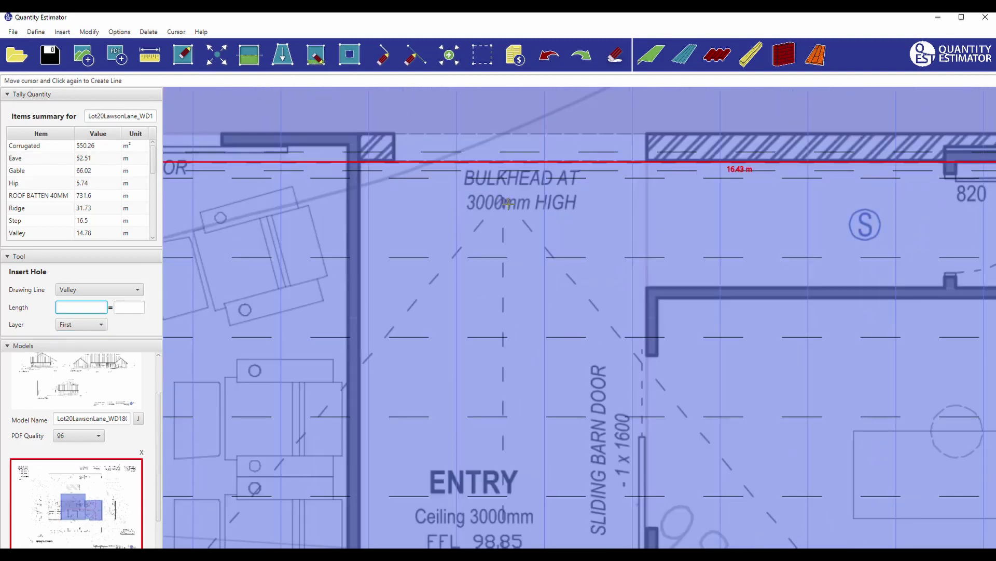
scroll(825, 231, down, 4)
scroll(523, 440, up, 3)
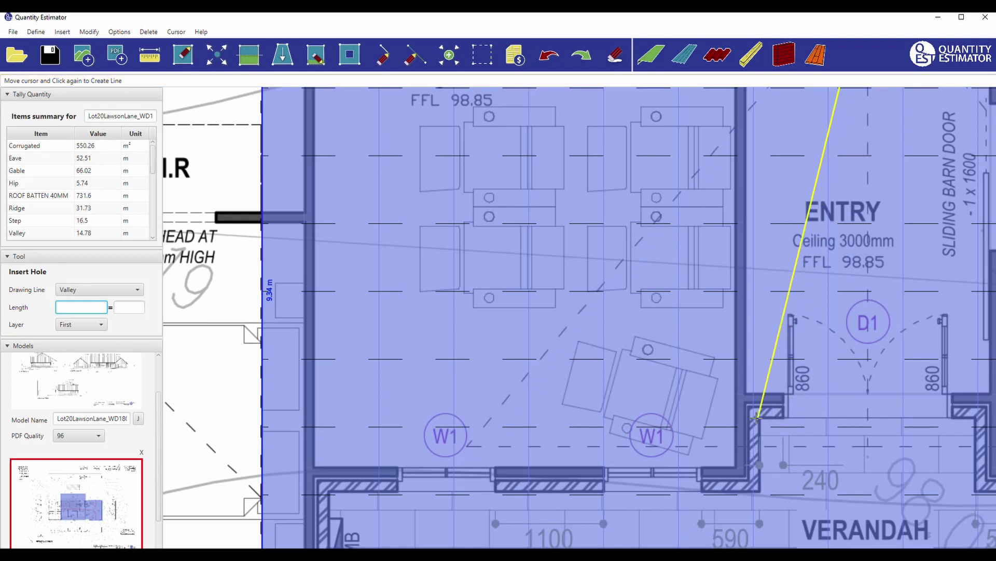
click(495, 413)
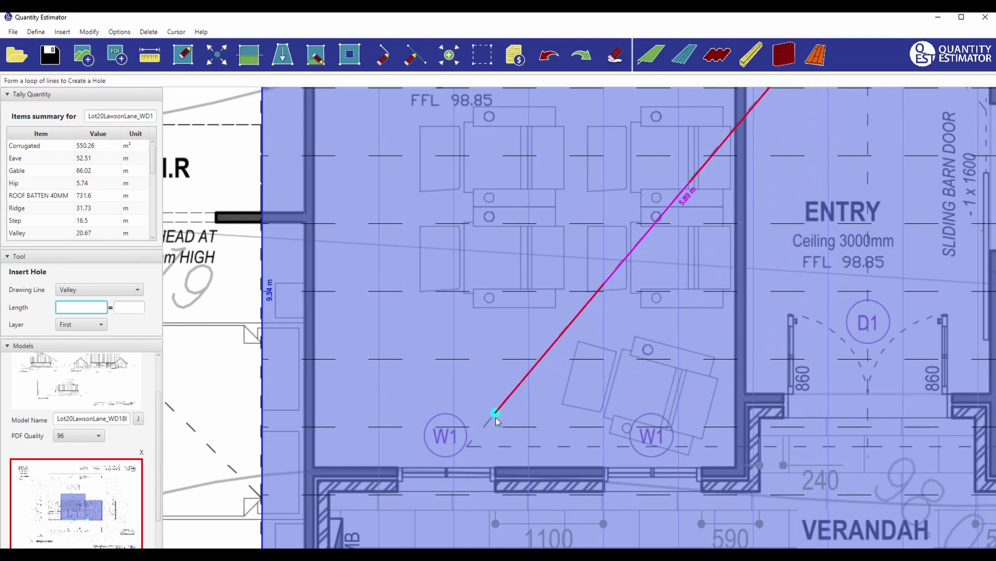
- Draw the hole's apron line about 7.67 m long across to the Study and close the hole with a None line back to its apex
scroll(495, 420, down, 3)
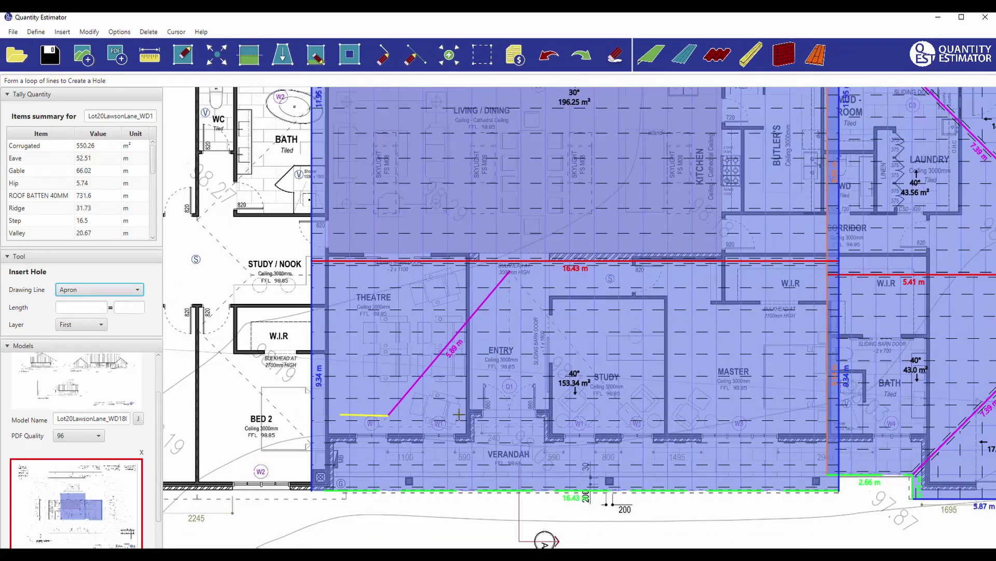
scroll(632, 407, up, 4)
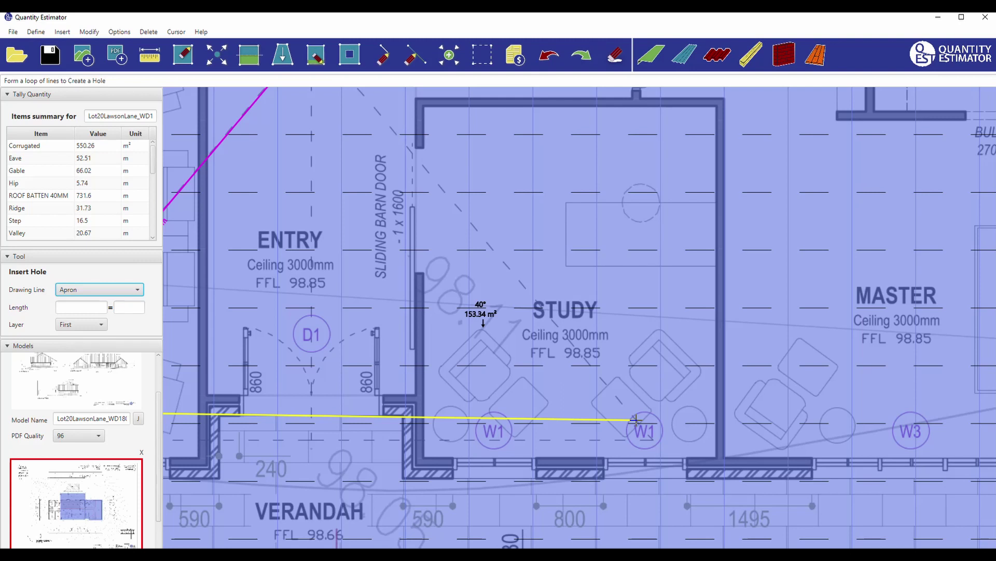
click(636, 419)
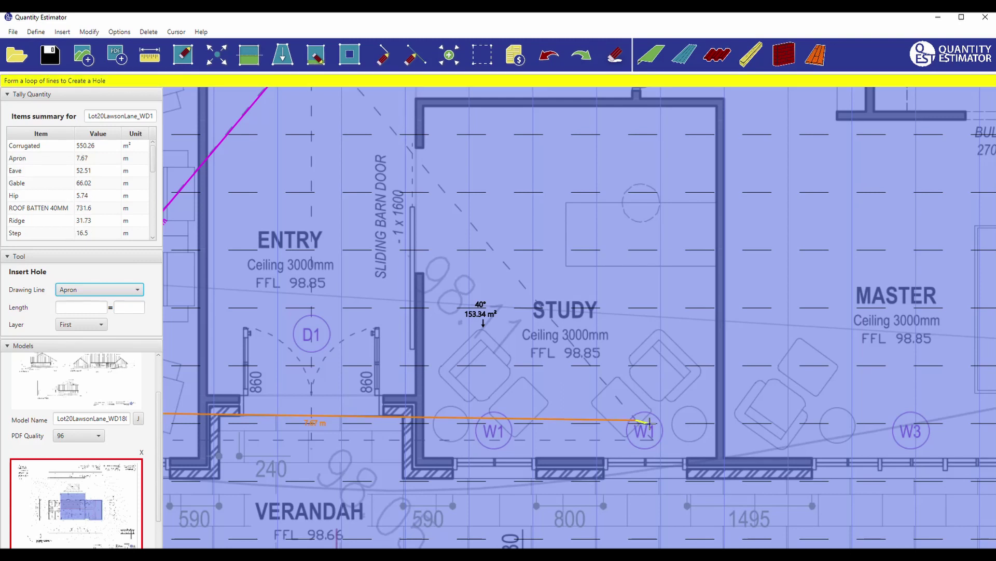
scroll(649, 421, down, 3)
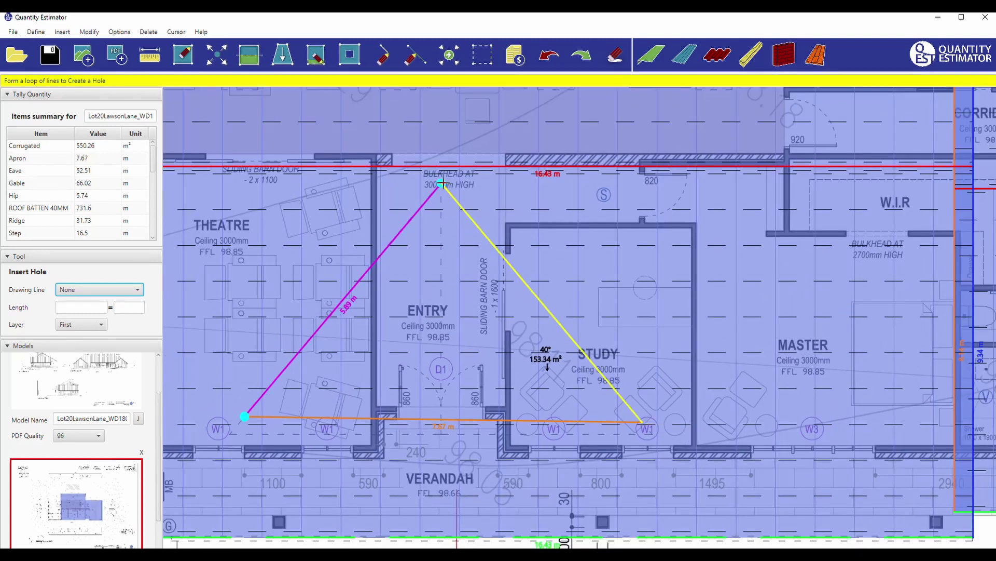
click(441, 183)
click(532, 309)
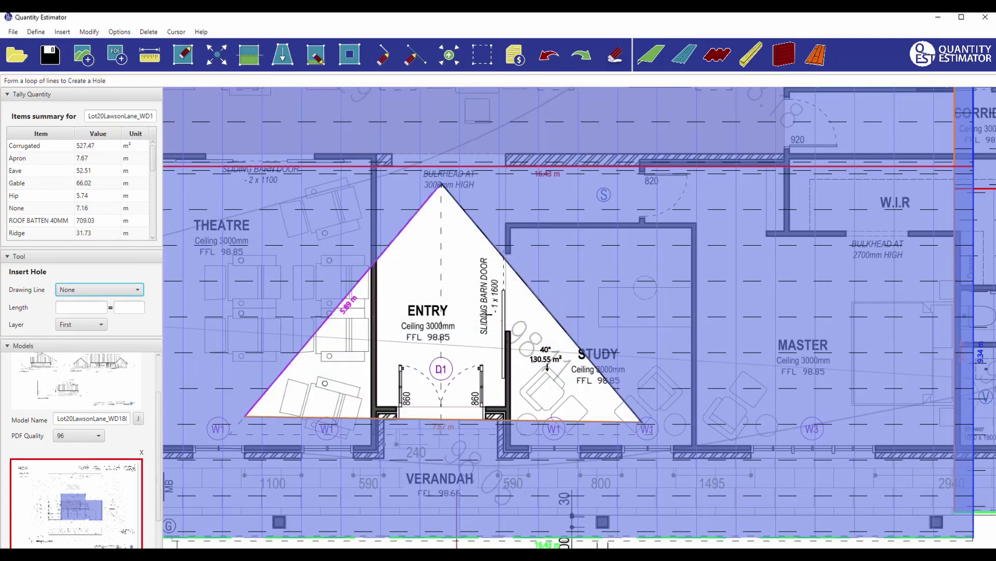
- Change the hole's Theatre-side valley line to the None line type
click(412, 61)
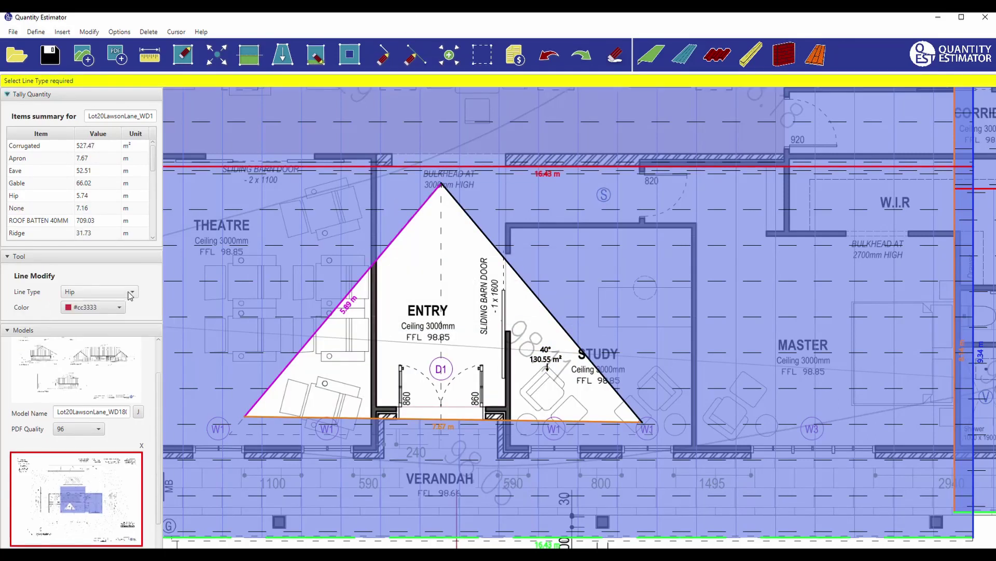
scroll(130, 296, down, 1)
click(320, 330)
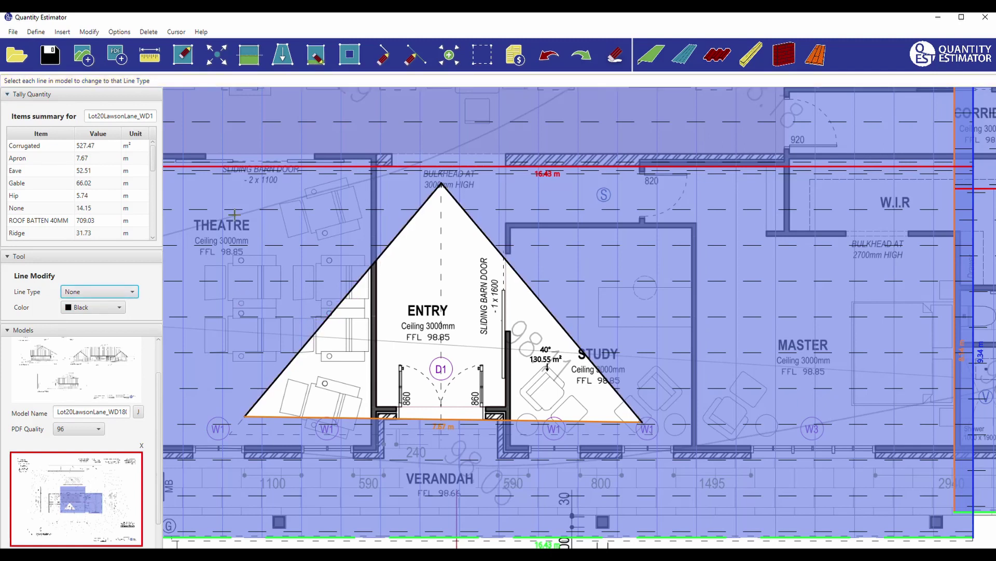
- Begin a corrugated plane at pitch 45 with a valley line about 6.34 m long from the hole's apex past its Theatre-side corner
click(185, 55)
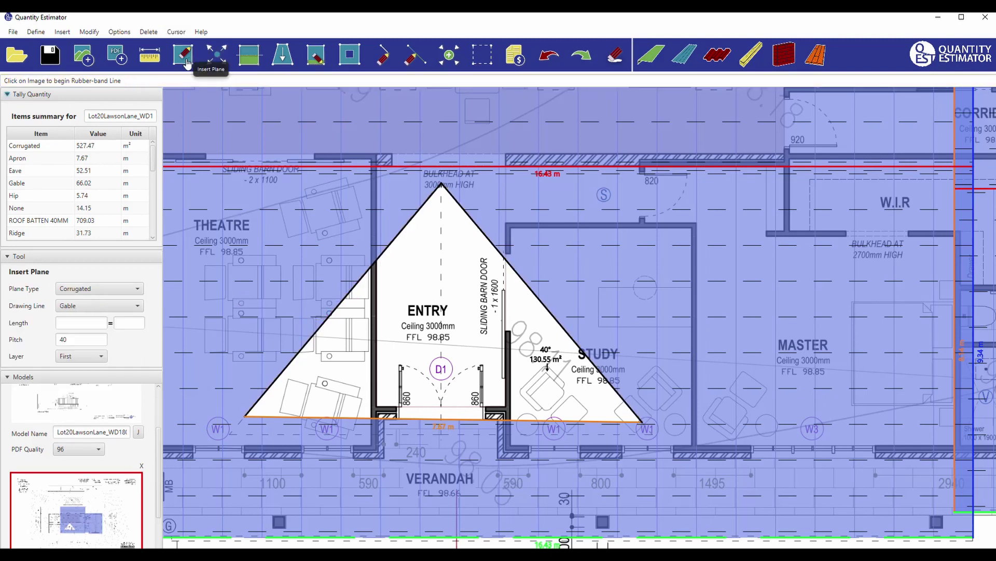
double_click(73, 344)
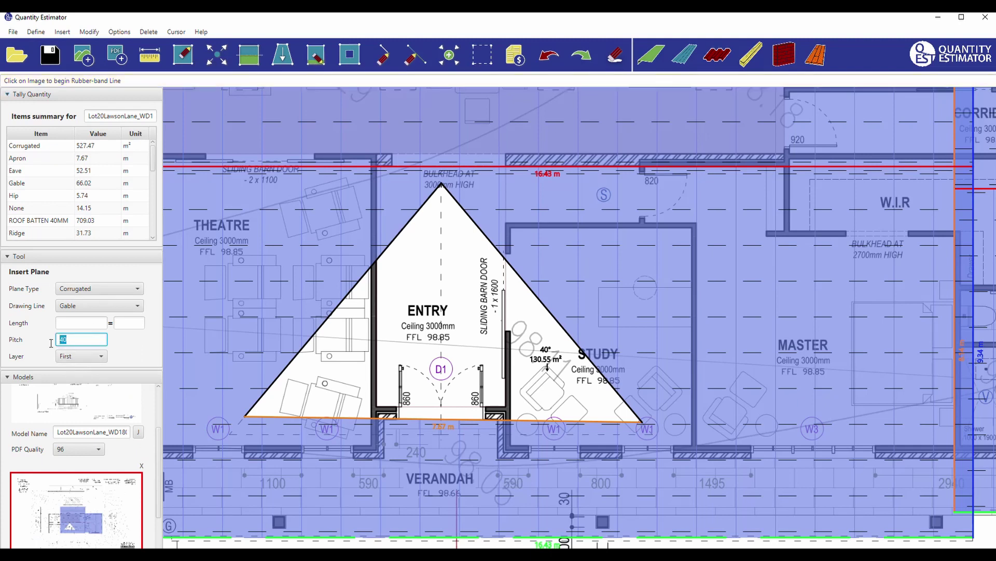
text(45)
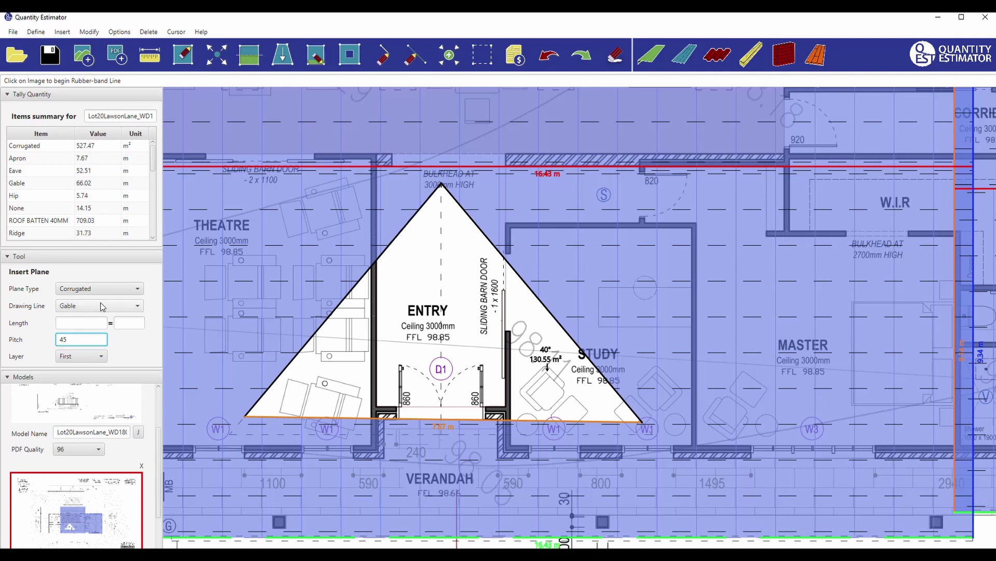
scroll(103, 306, down, 2)
click(441, 182)
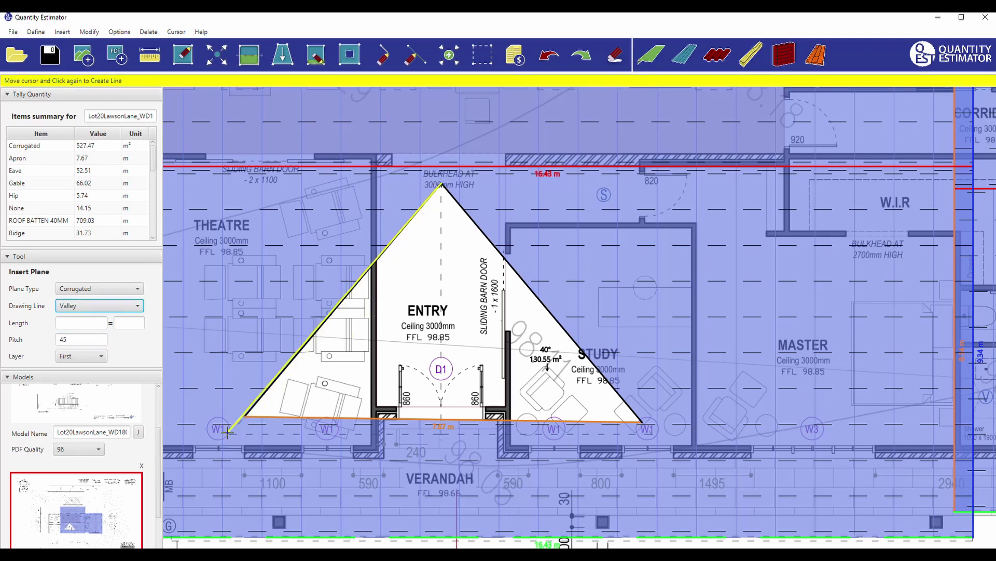
click(229, 433)
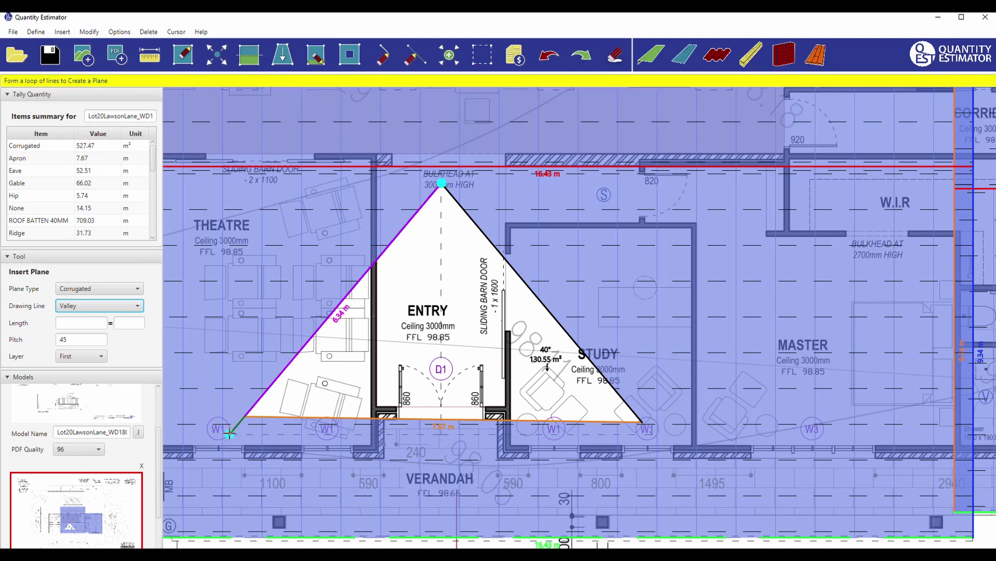
- Close the Theatre-side entry plane with a gable line about 5.14 m long to the entry centreline and a ridge up to the apex
key(g)
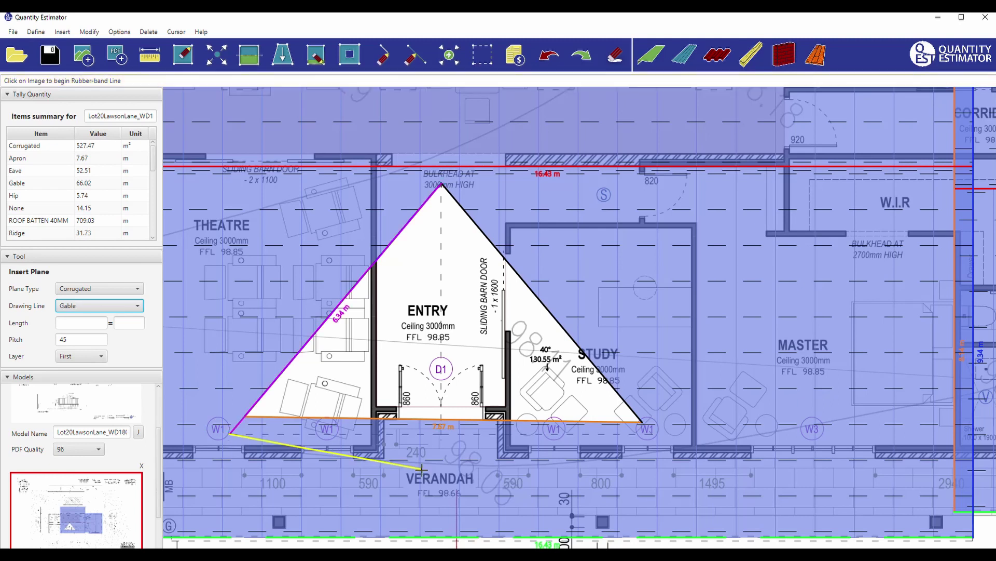
click(441, 433)
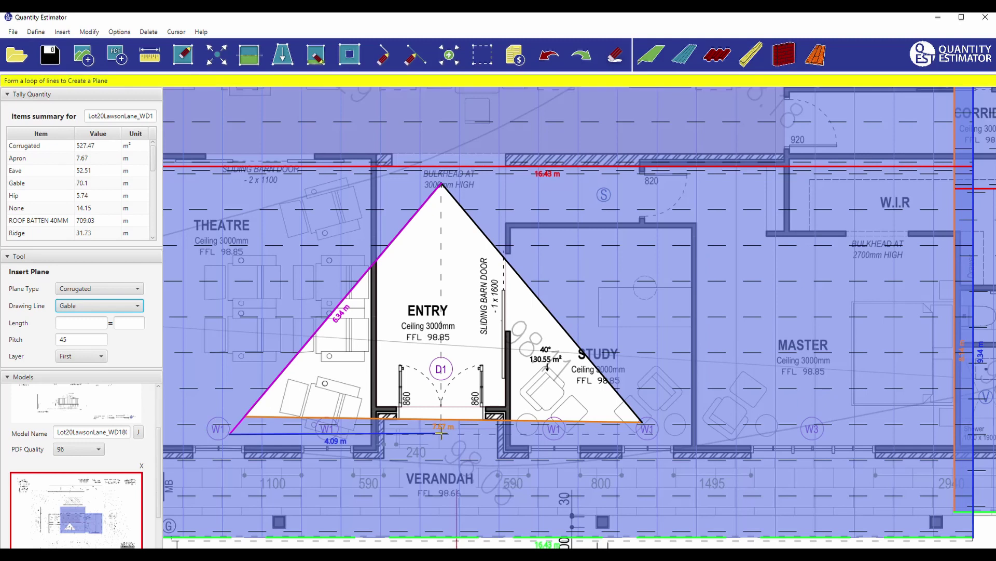
key(r)
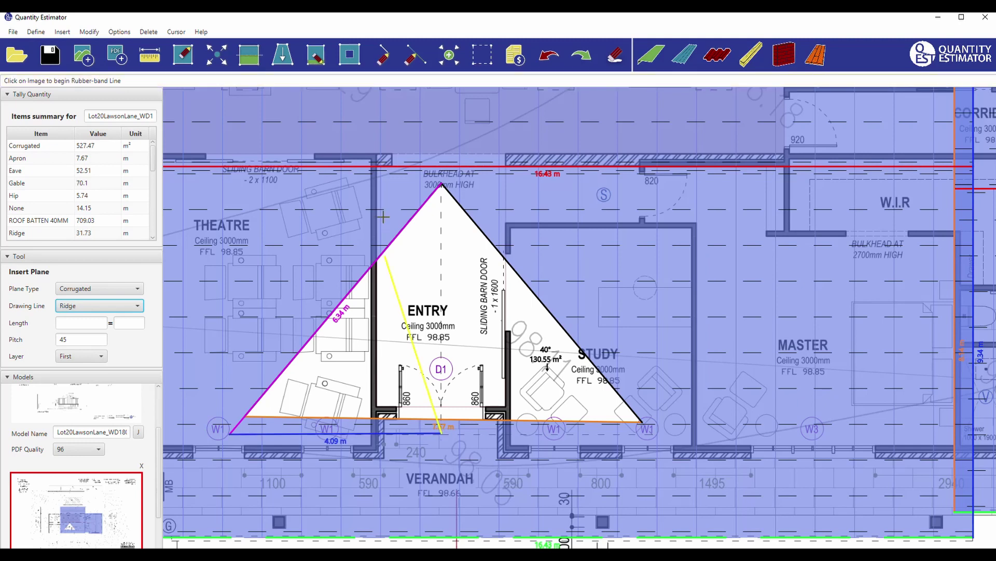
click(441, 183)
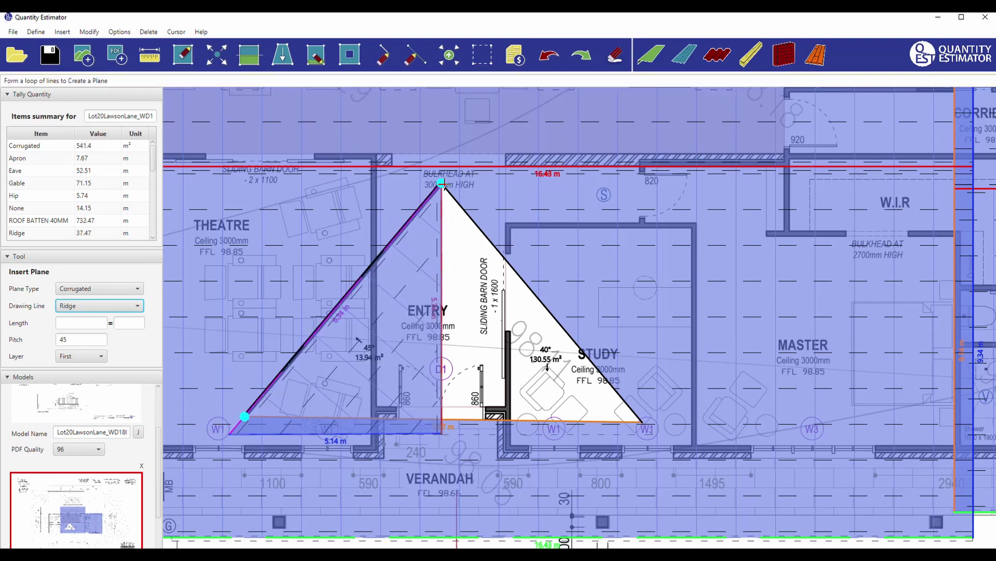
- Close the Study-side entry plane with a valley line about 6.34 m long from the apex and a gable line about 5.13 m long to the ridge's lower end
key(v)
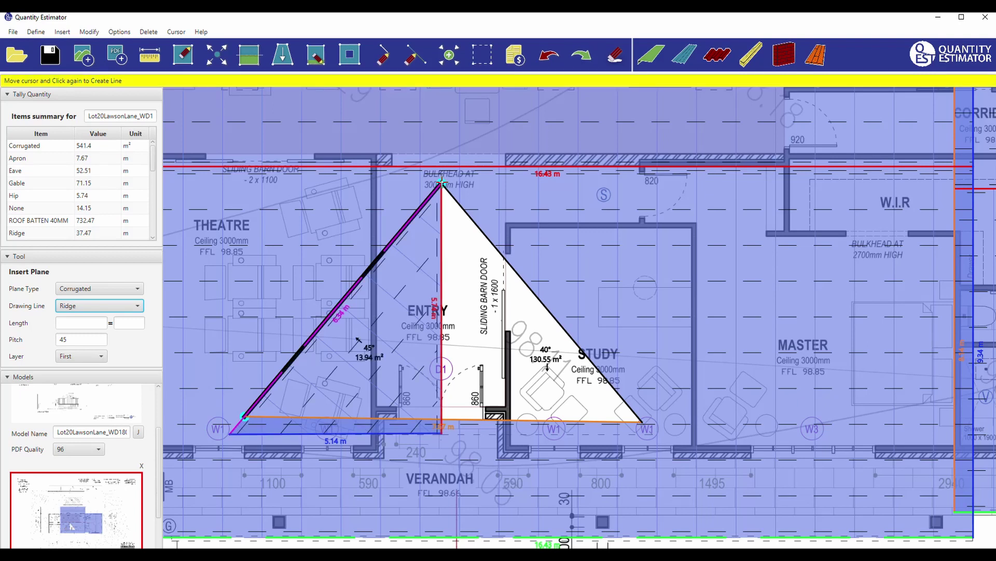
click(653, 434)
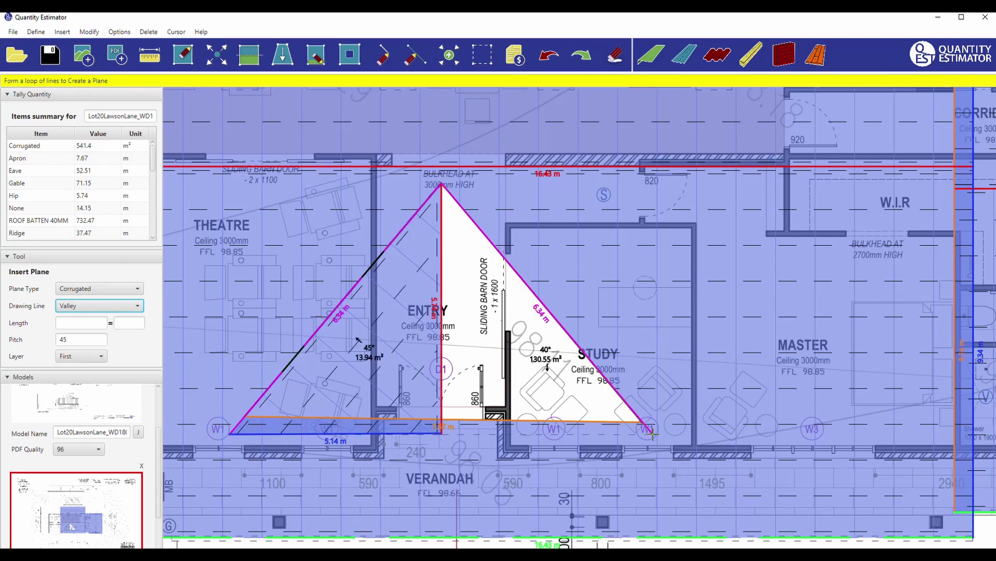
key(g)
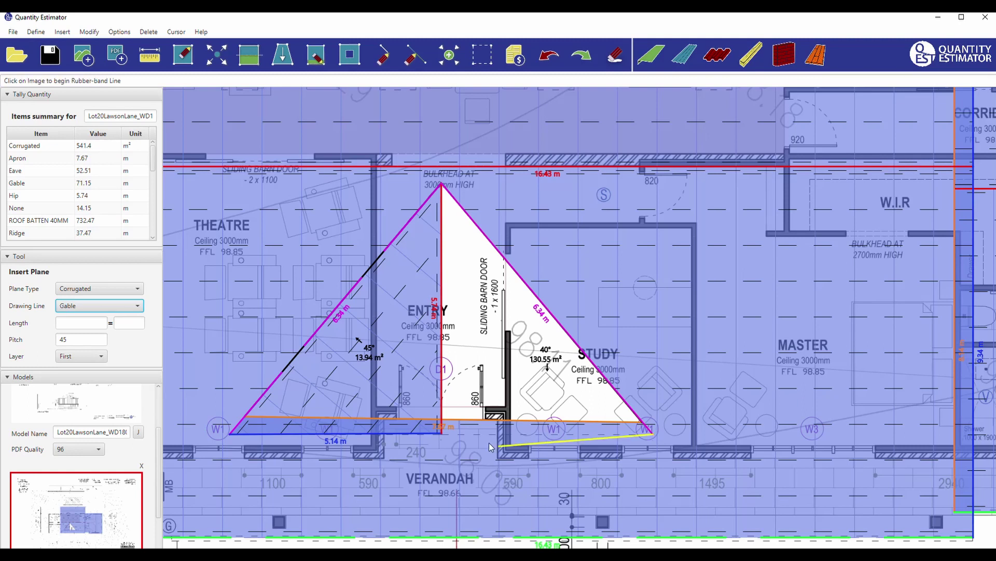
click(442, 434)
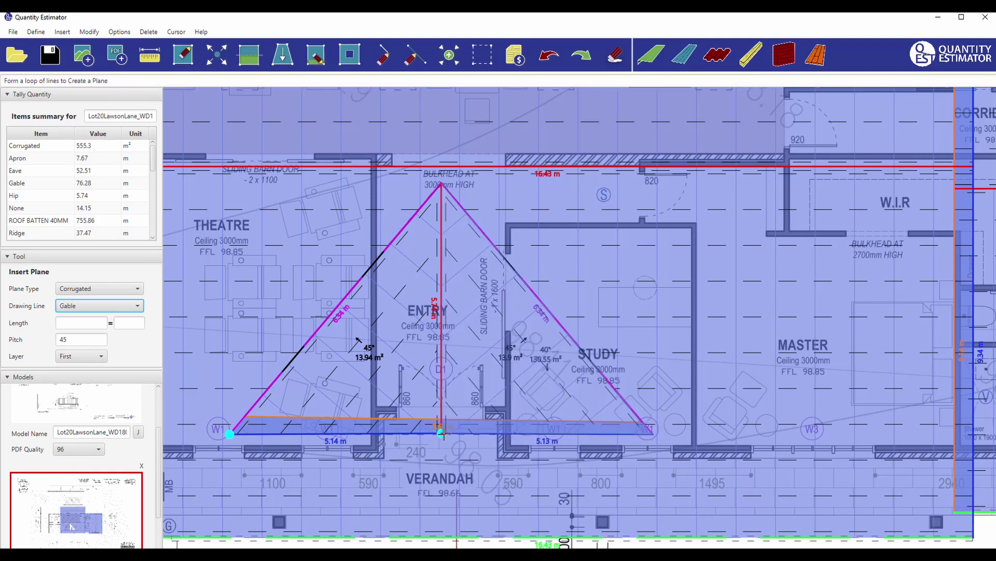
- Move the shared lower end point of the entry gable's ridge onto the dashed roof outline on the floor plan
scroll(435, 451, up, 8)
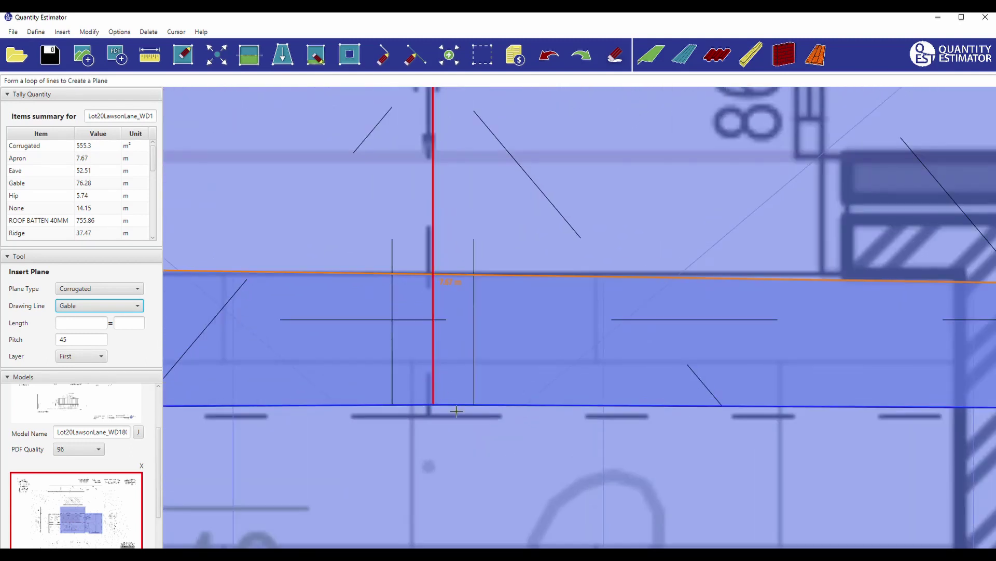
click(216, 55)
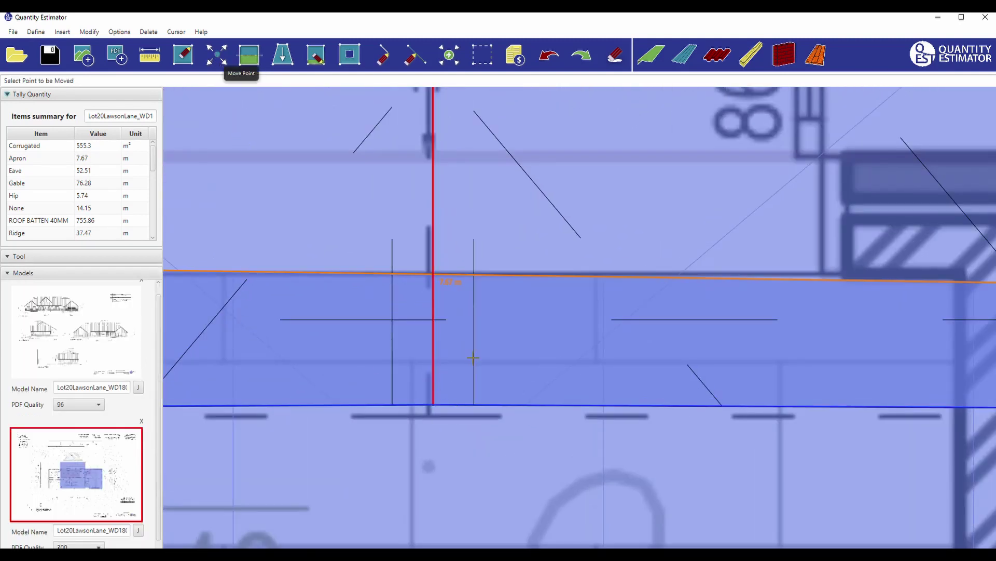
click(433, 403)
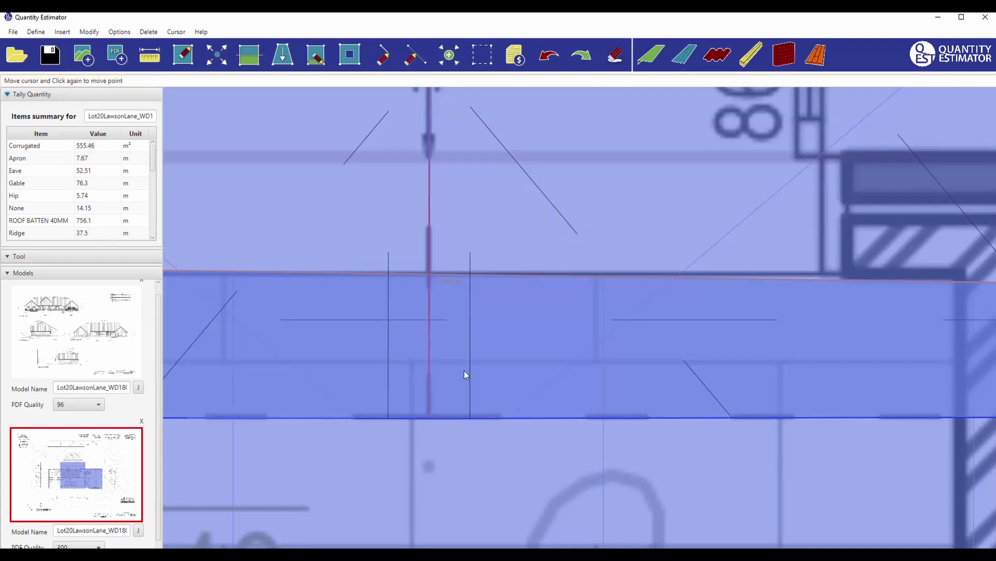
scroll(443, 395, down, 5)
scroll(443, 394, down, 3)
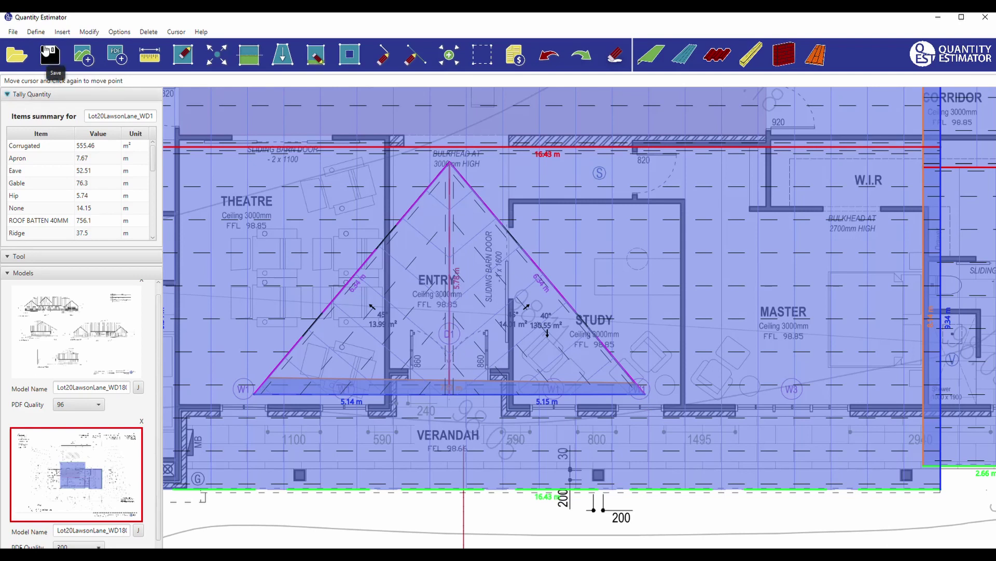
- Set the Theatre-side entry plane's pitching direction from the ridge straight across towards the Theatre
click(89, 31)
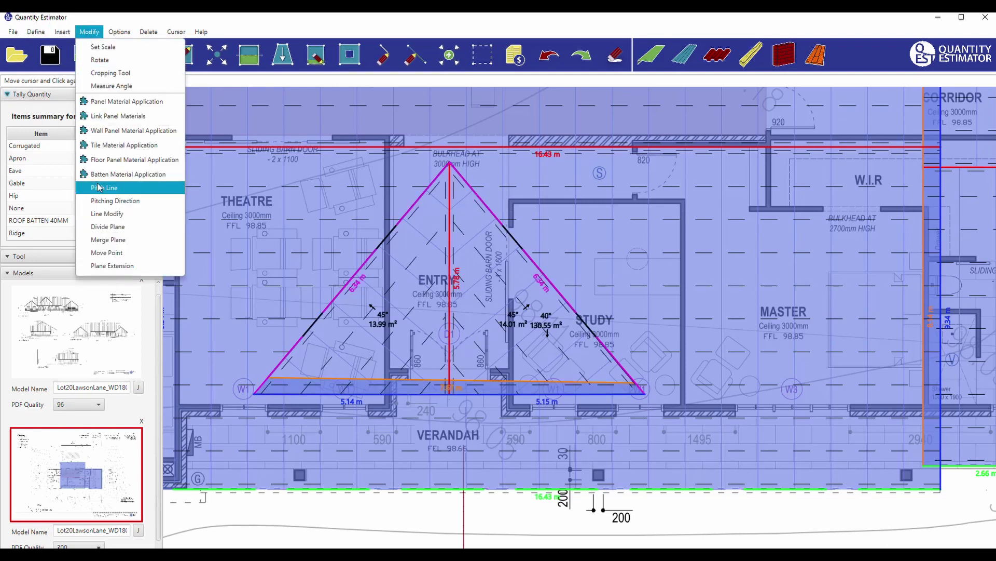
click(116, 202)
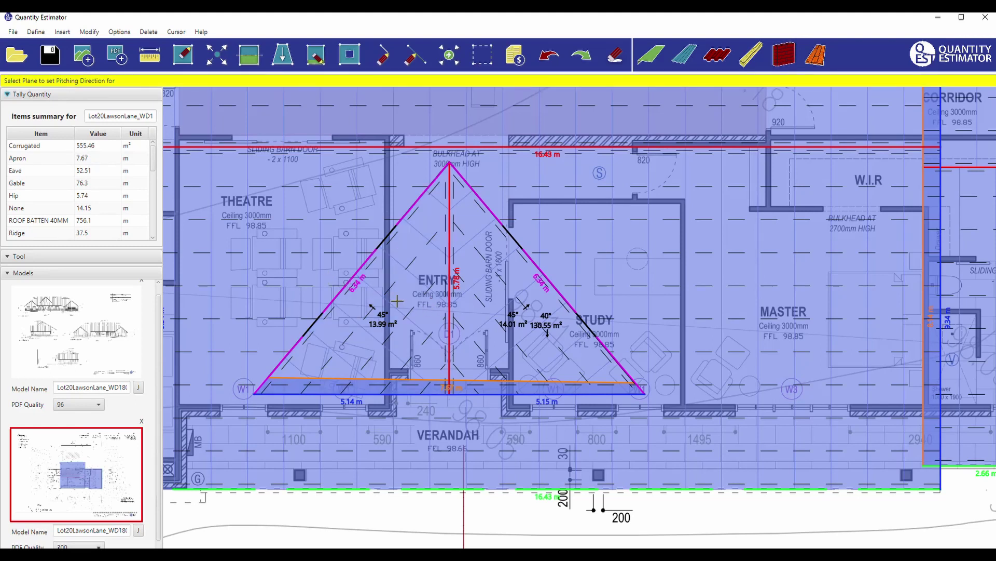
click(428, 304)
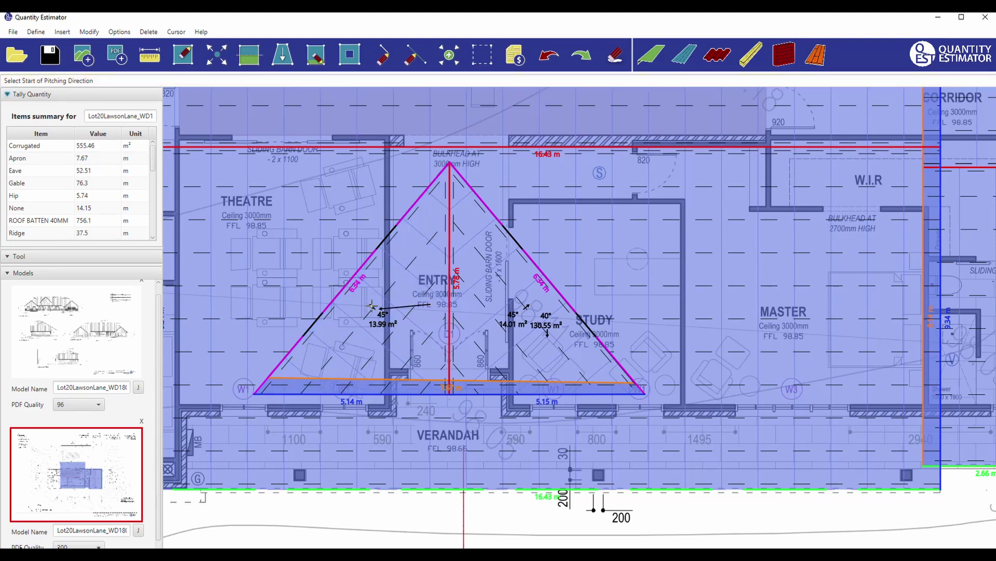
click(266, 302)
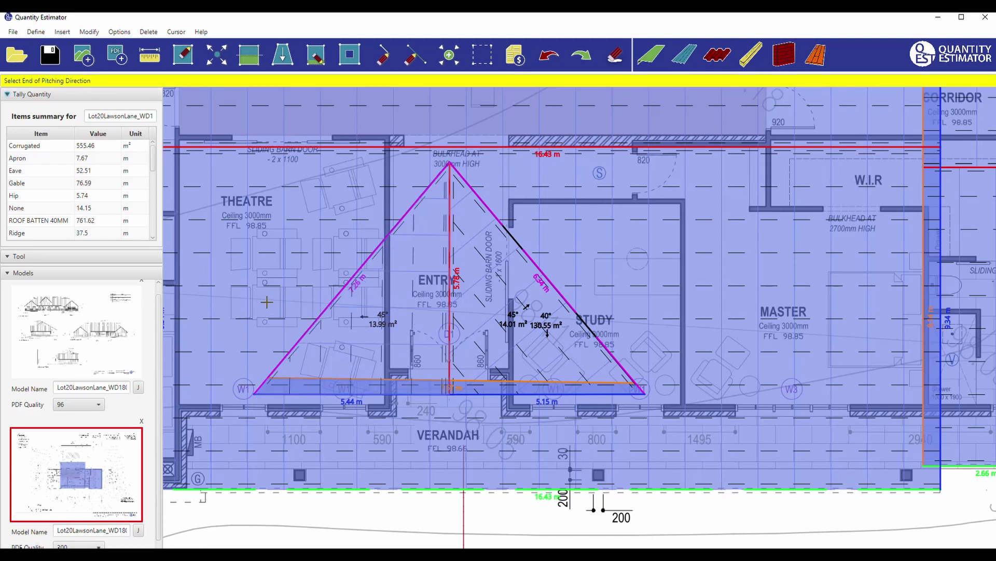
- Set the Study-side entry plane's pitching direction from near the ridge straight across towards the Study
click(482, 319)
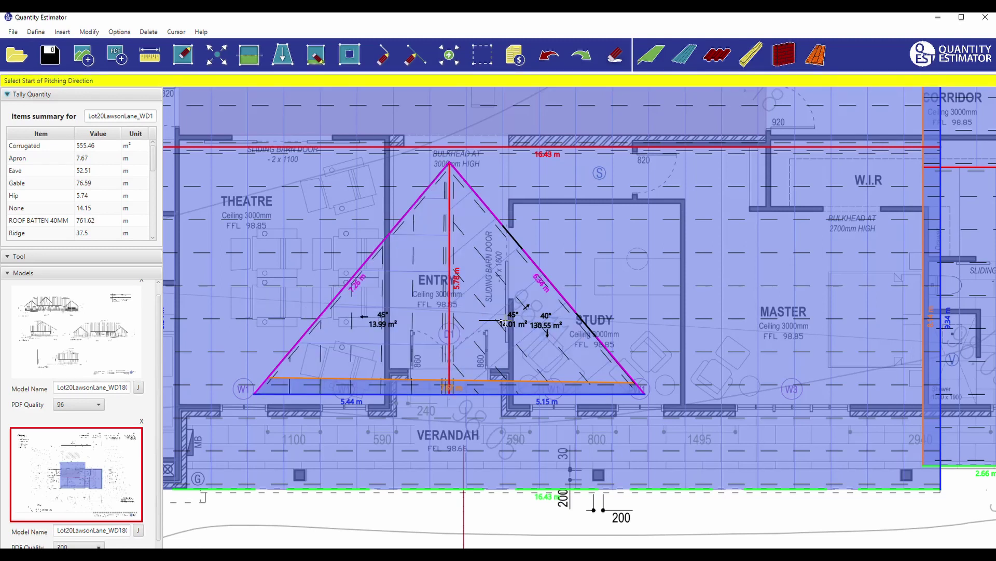
click(609, 322)
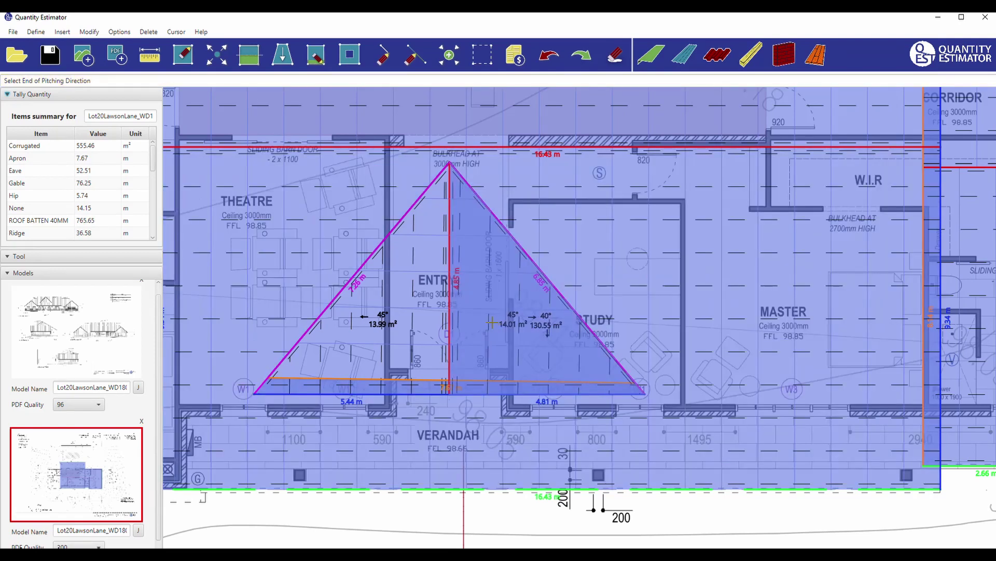
click(490, 324)
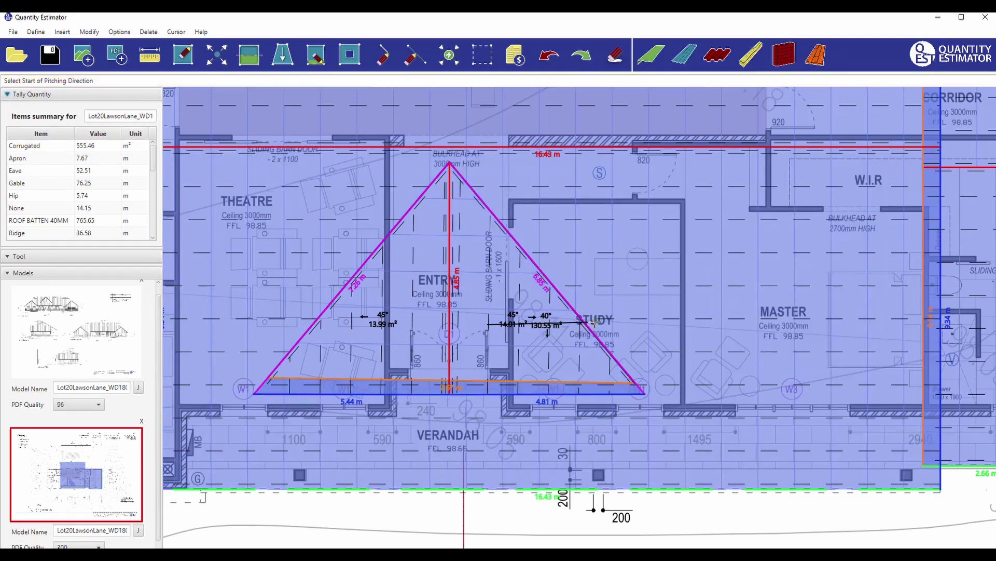
click(595, 323)
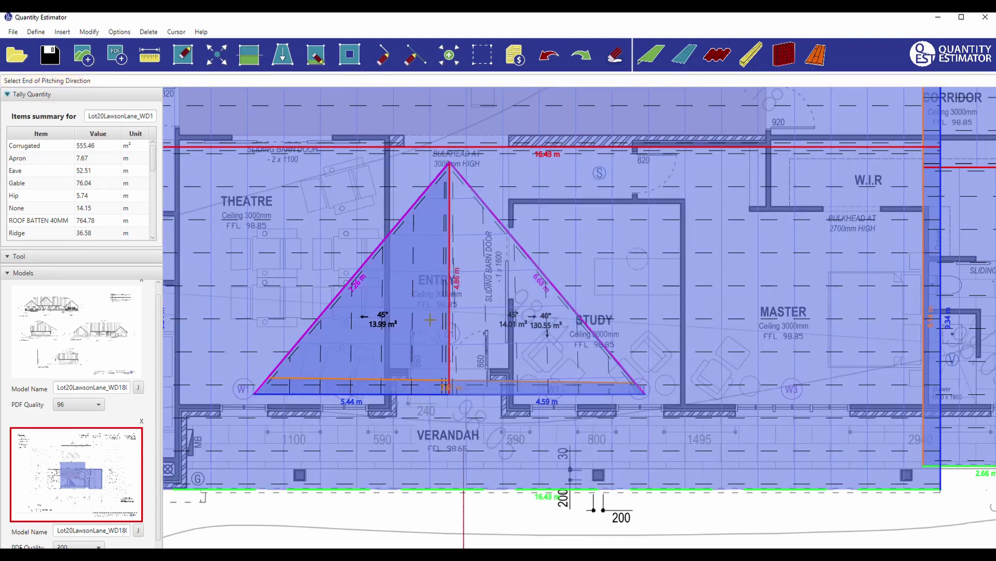
- Redefine both entry planes' pitching directions square to the ridge, one towards the Theatre and one towards the Study
click(429, 320)
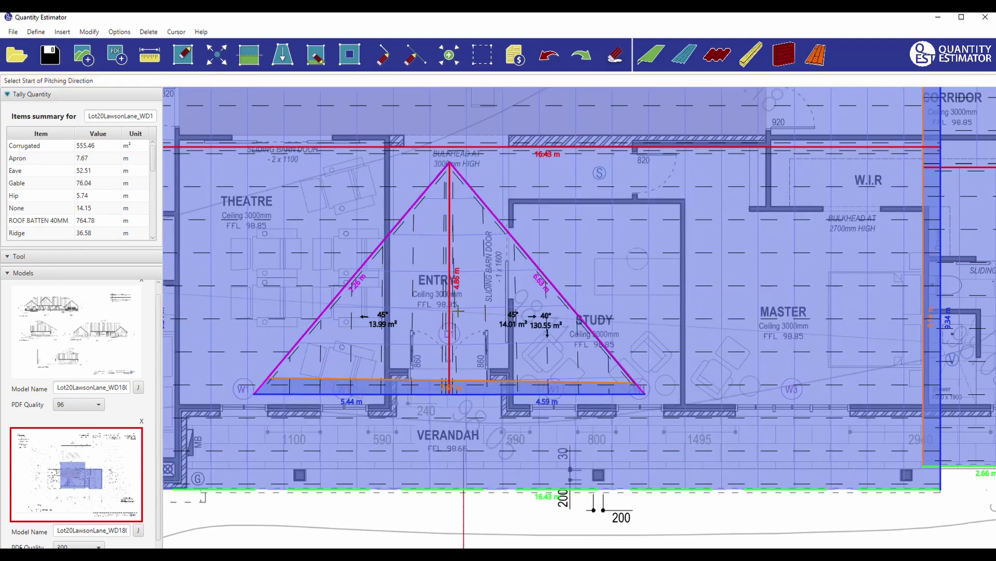
click(290, 320)
click(575, 346)
click(481, 325)
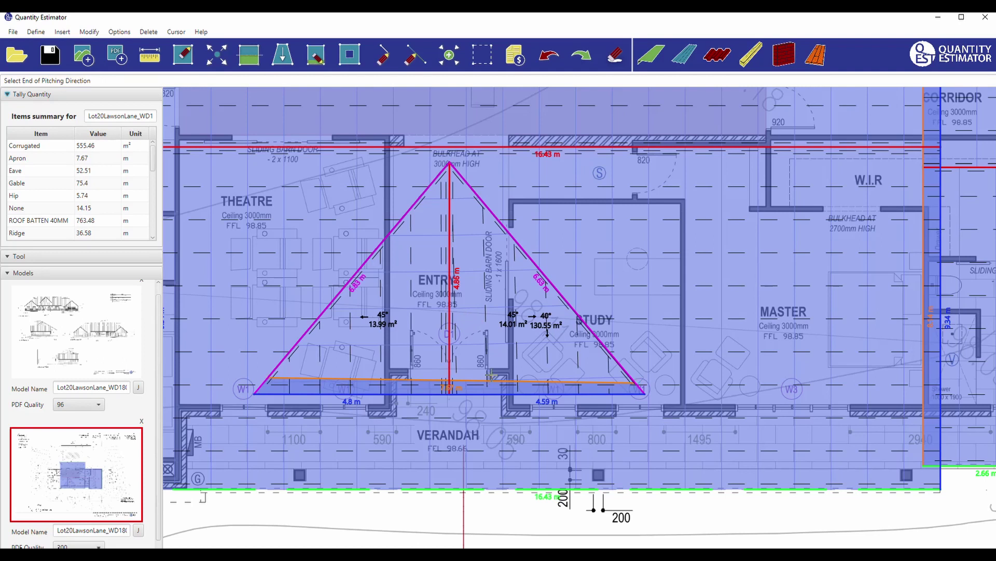
click(601, 371)
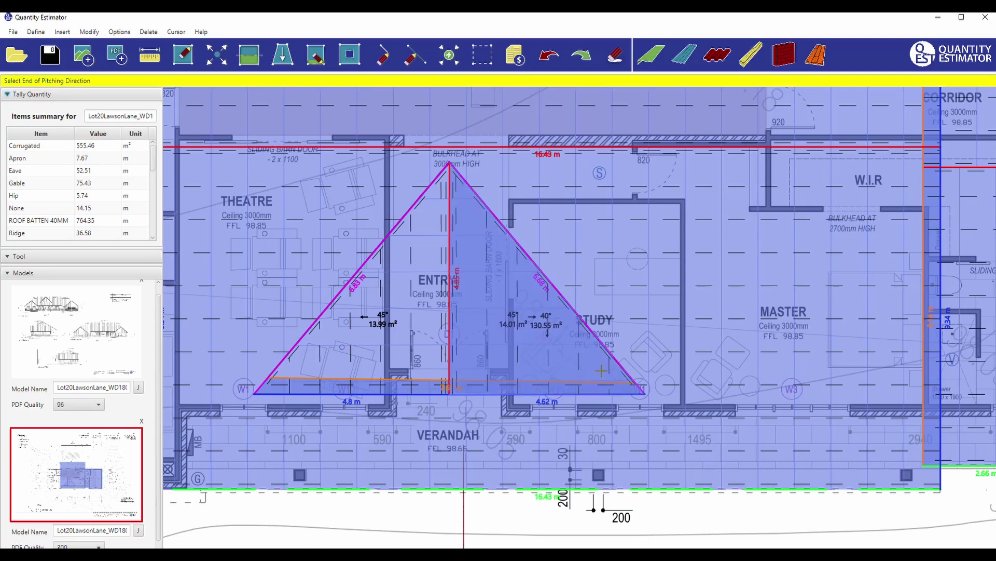
click(632, 380)
scroll(510, 363, down, 5)
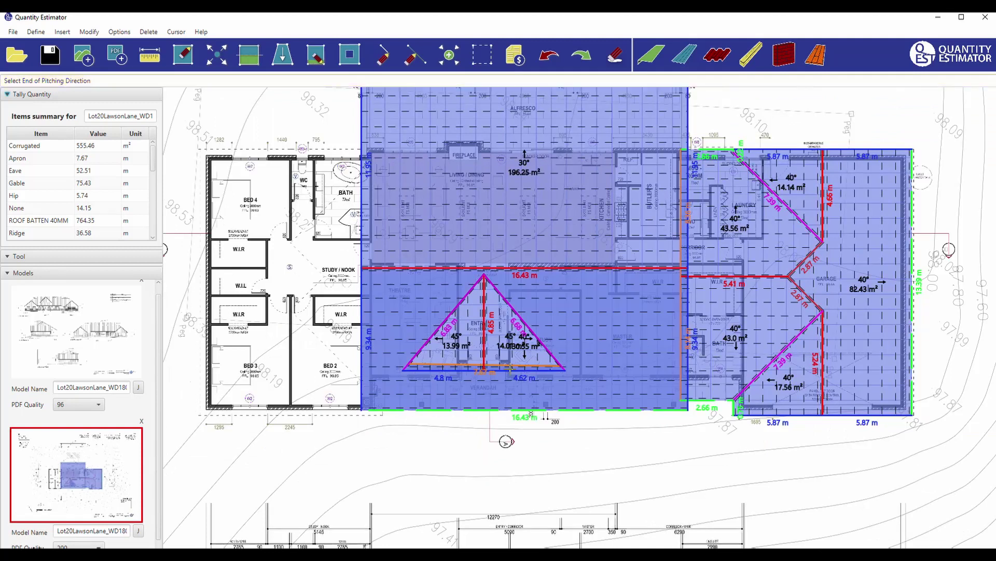
scroll(510, 366, up, 3)
click(510, 366)
scroll(501, 326, down, 3)
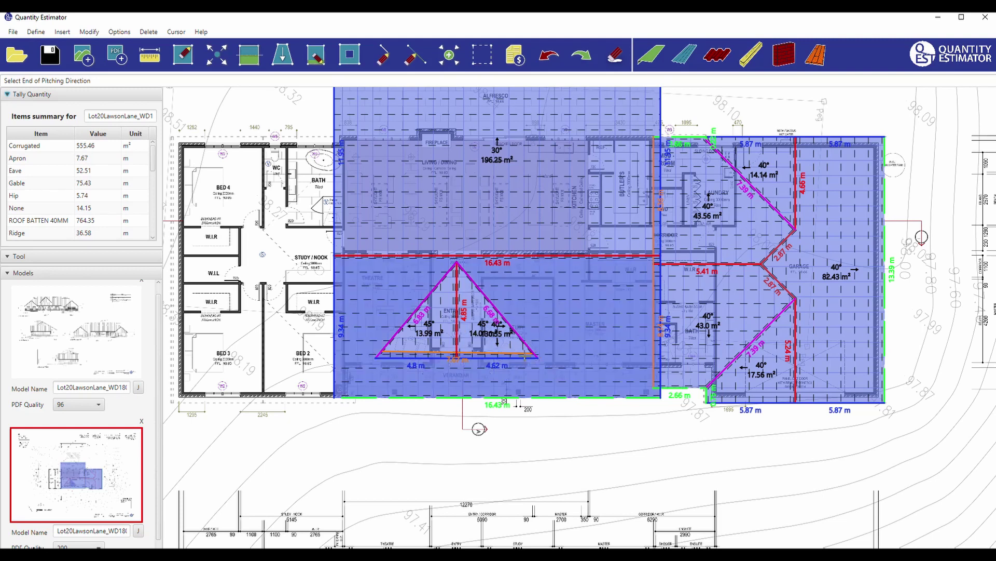
scroll(591, 370, down, 2)
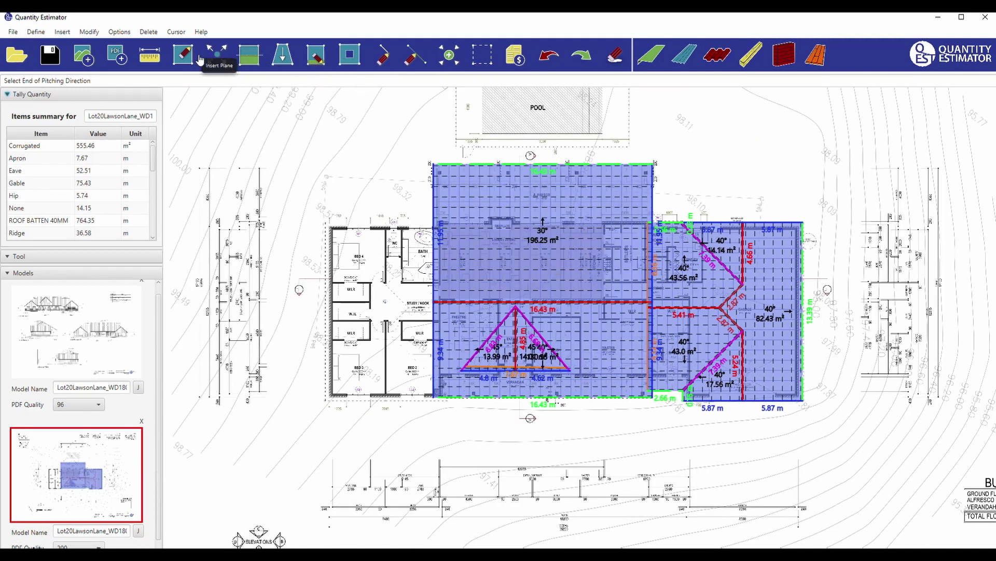
- Prepare to insert point items of type Velux M08 on the First layer
click(481, 55)
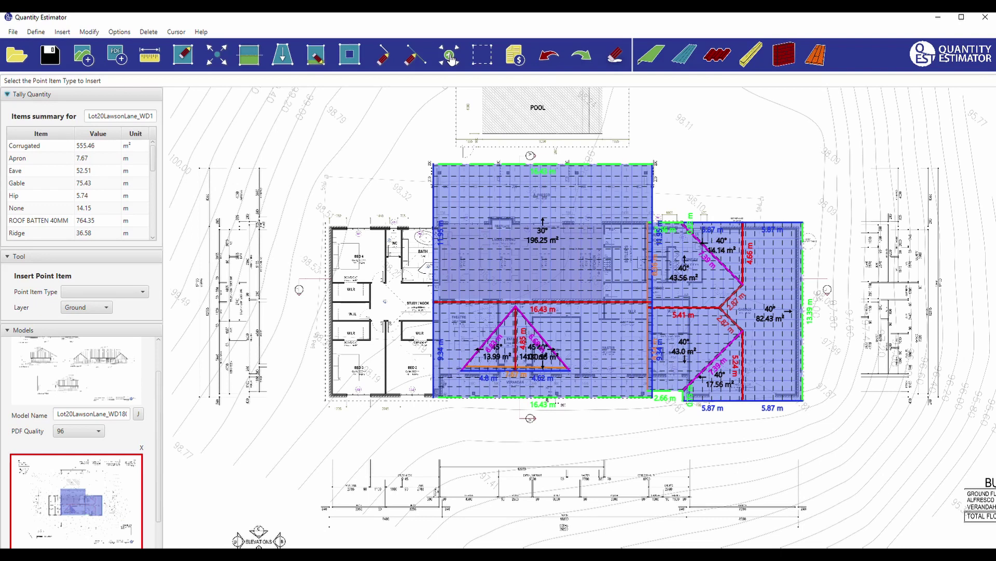
click(104, 292)
scroll(83, 394, down, 5)
scroll(83, 395, down, 4)
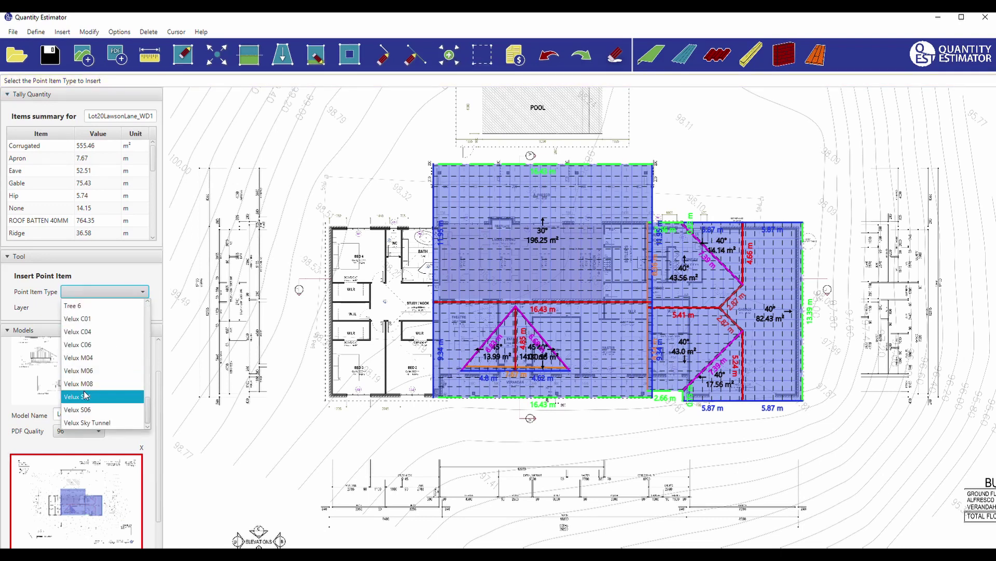
click(88, 385)
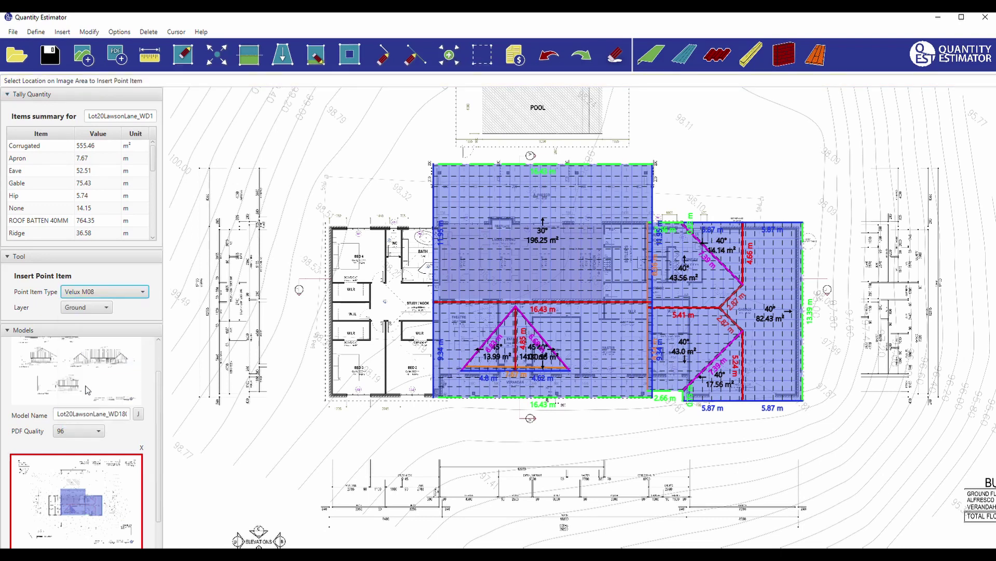
scroll(537, 285, up, 5)
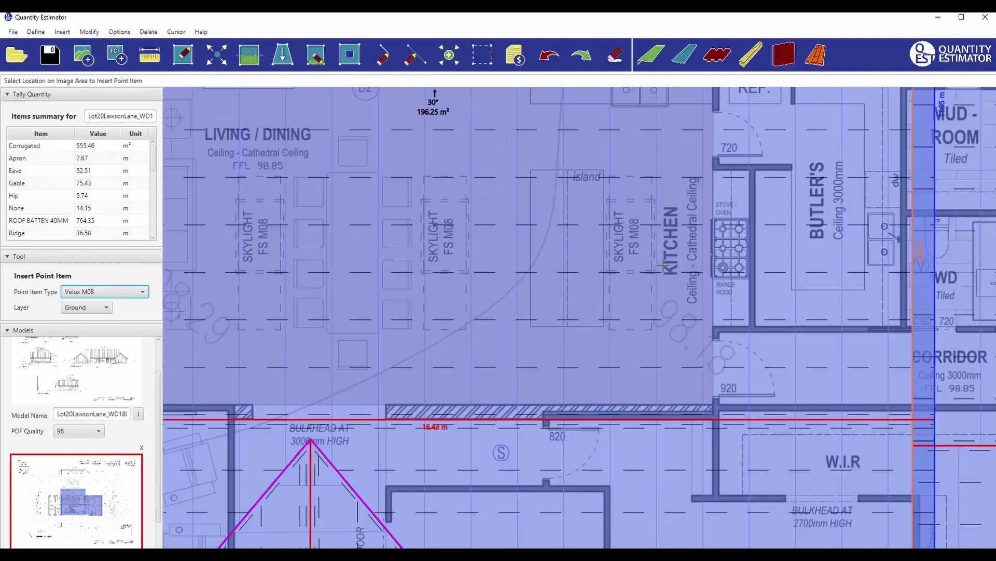
scroll(642, 275, down, 3)
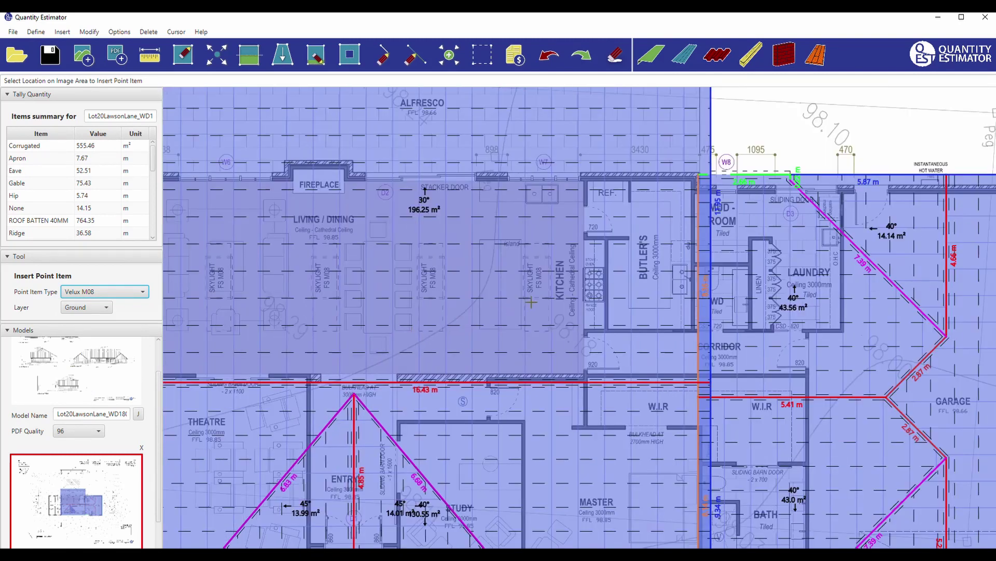
click(86, 307)
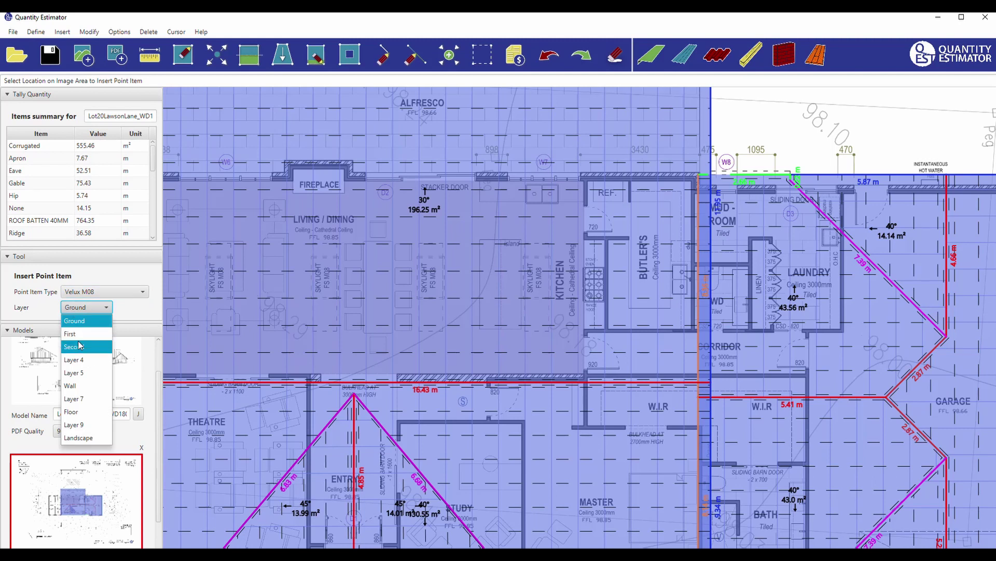
click(78, 336)
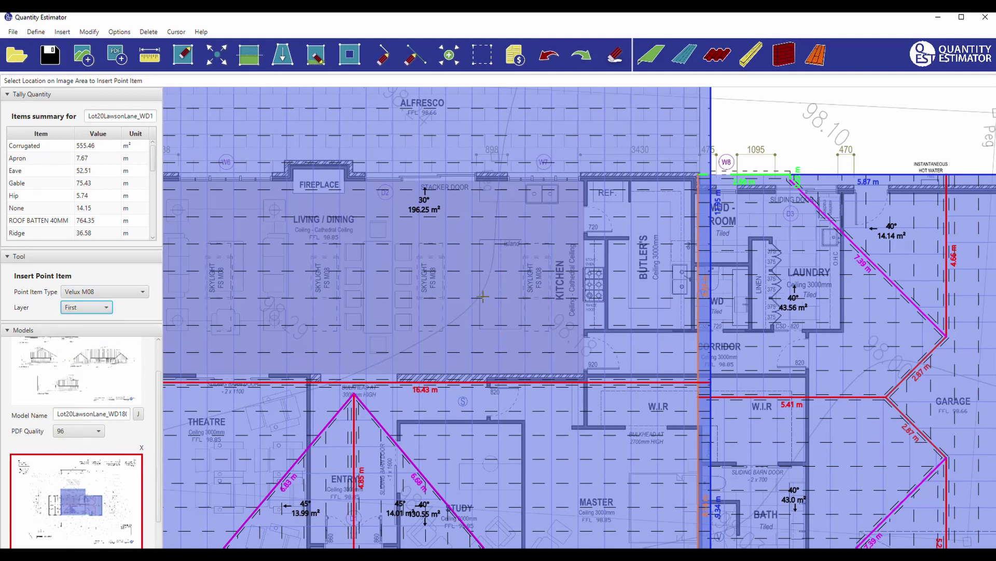
- Place four Velux M08 skylights at the FS M08 skylight marks across the Kitchen and Living / Dining area
click(538, 287)
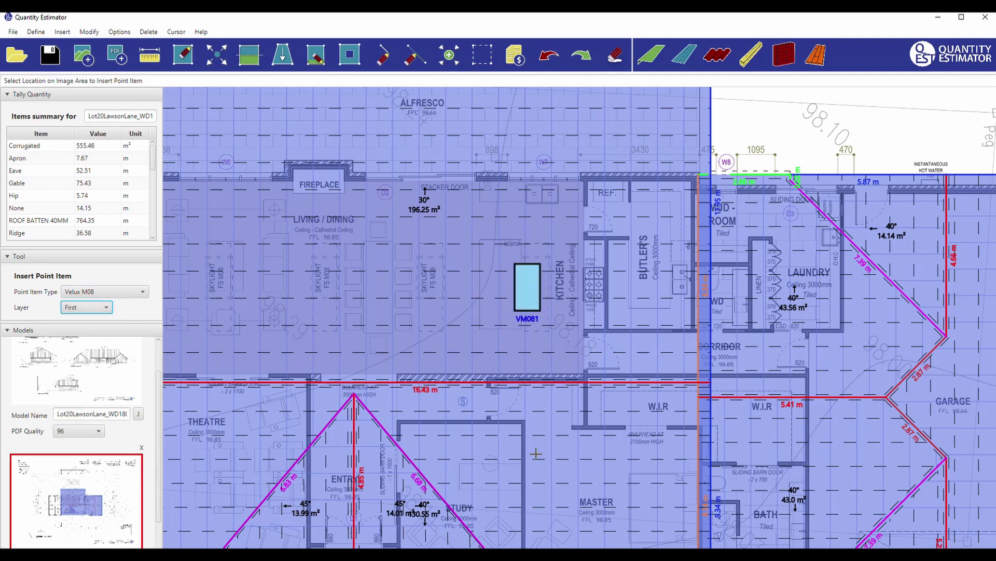
click(434, 282)
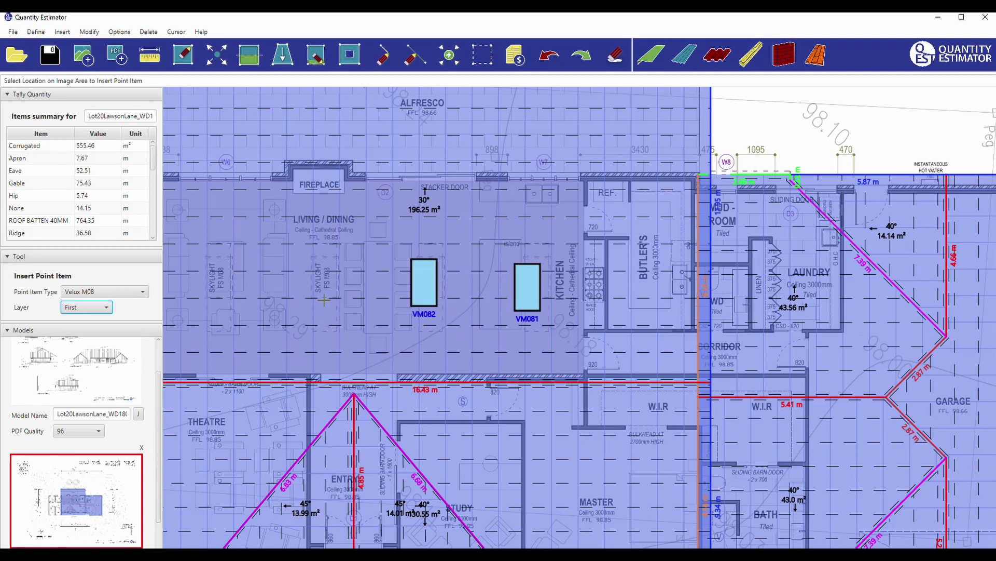
click(328, 279)
click(219, 287)
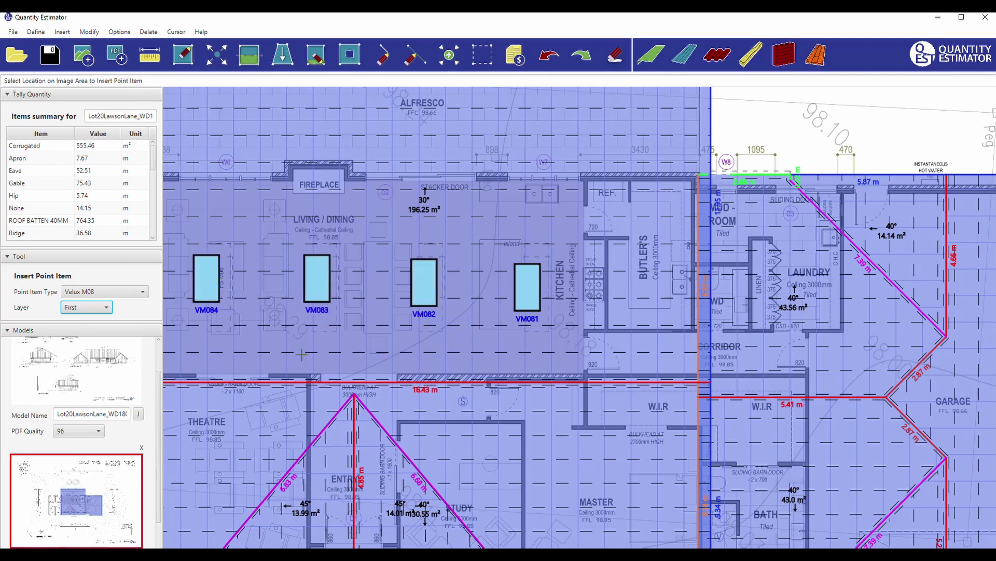
- Move the four Velux M08 skylights into line over the FS M08 skylight outlines marked on the plan
scroll(453, 337, down, 2)
scroll(417, 297, up, 1)
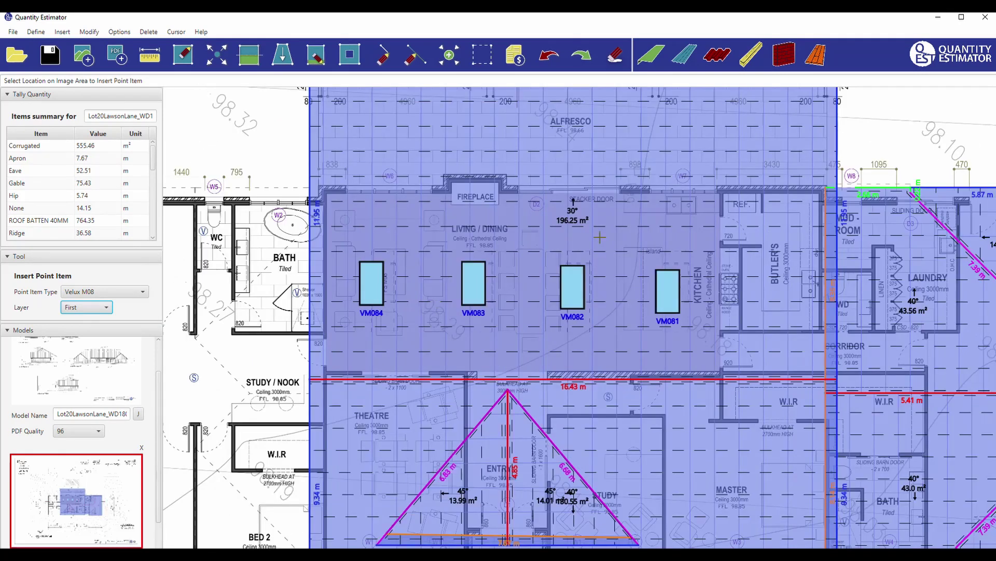
click(216, 54)
click(659, 306)
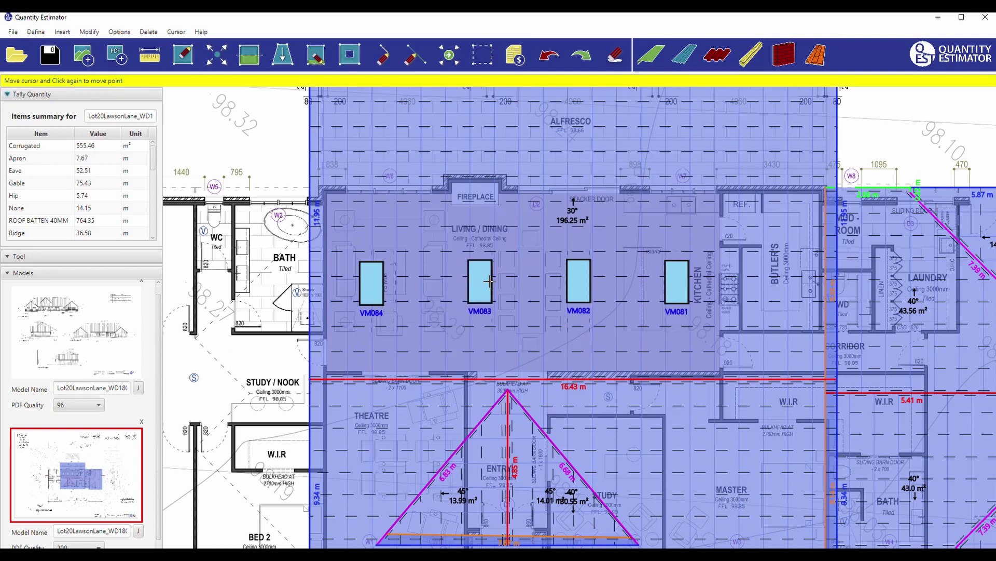
click(490, 282)
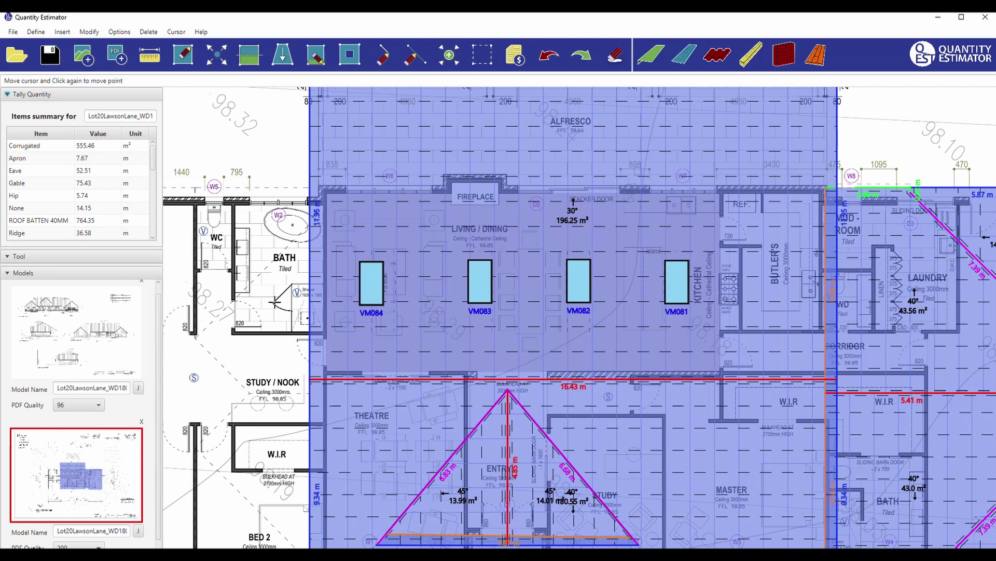
click(371, 283)
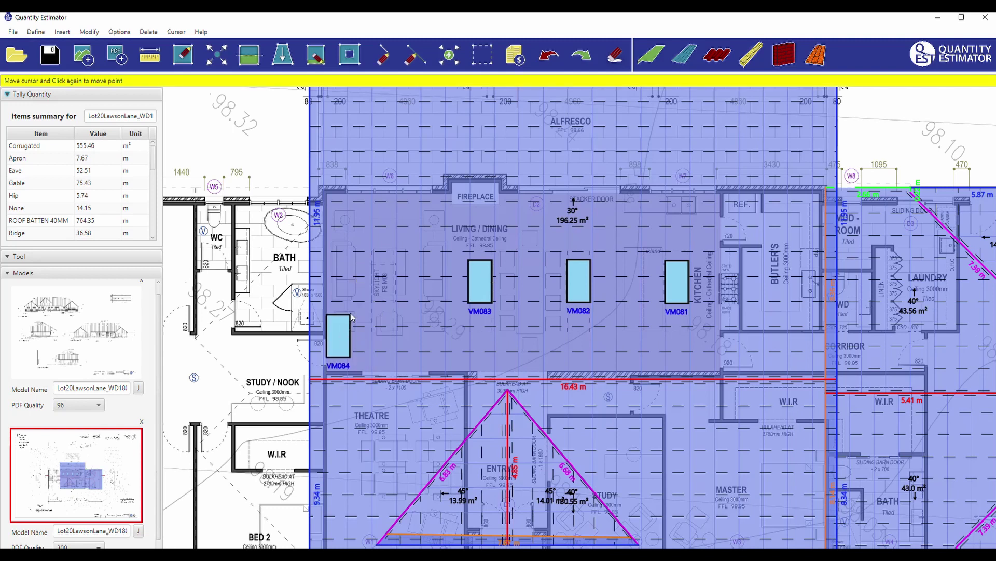
click(393, 282)
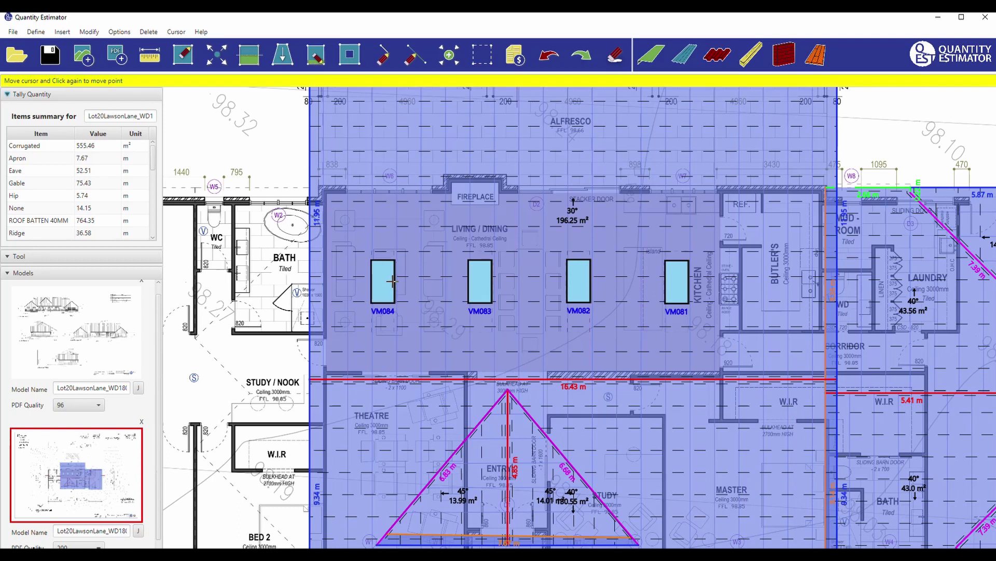
click(397, 281)
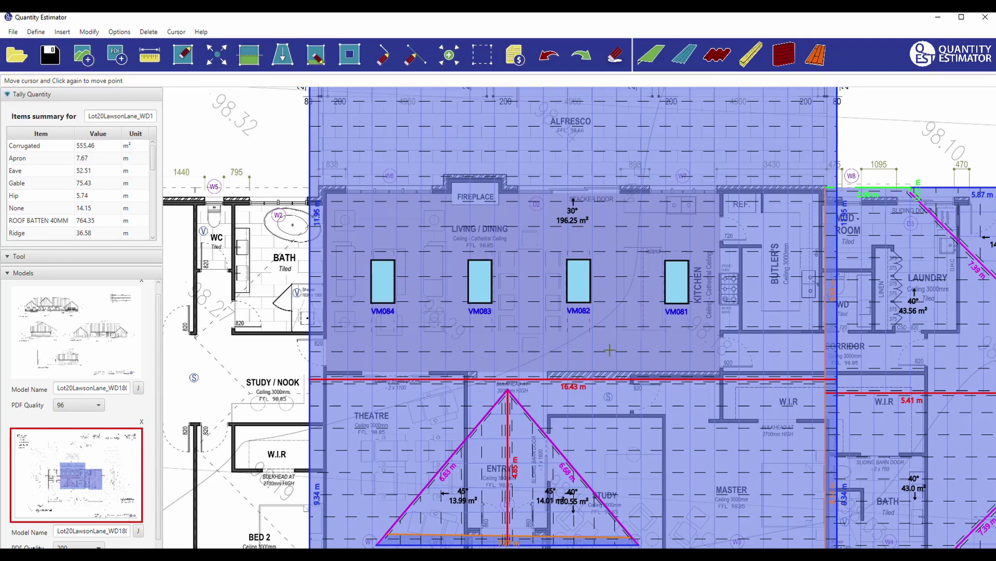
scroll(620, 334, down, 3)
scroll(702, 338, up, 4)
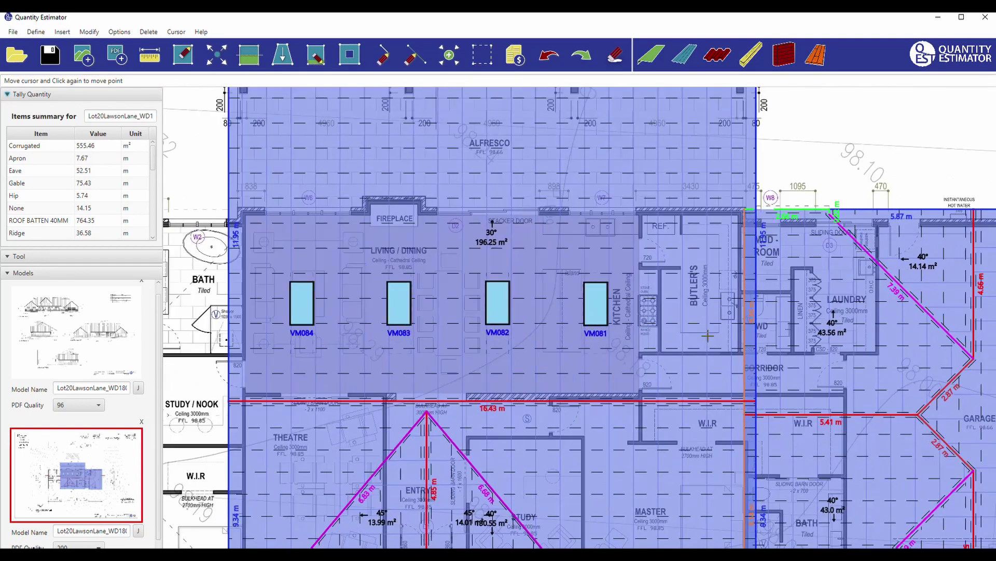
- Check the skylights on the North Elevation drawing, and return to the floor plan to review the roof take-off and the uncovered bedroom wing
scroll(707, 334, down, 5)
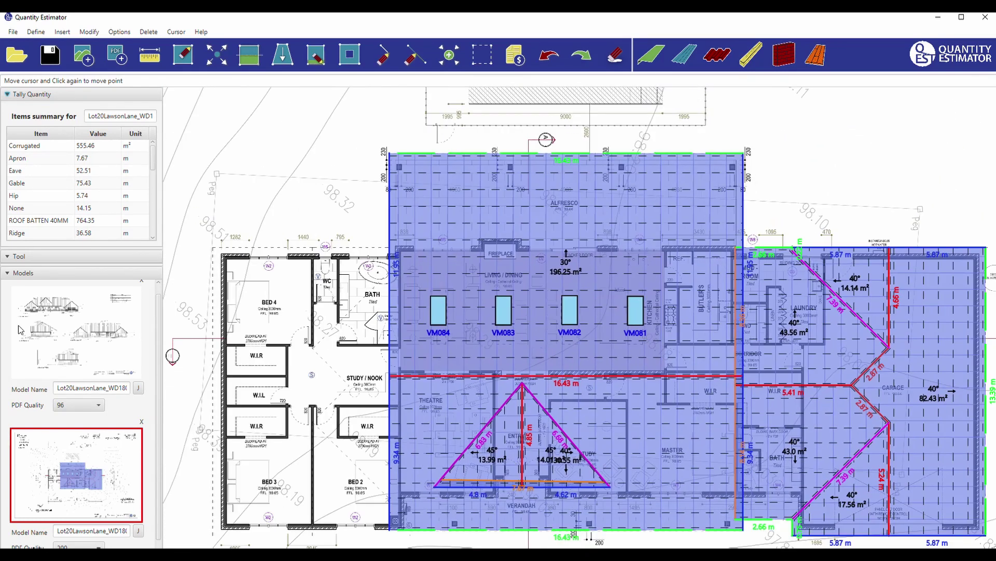
click(49, 326)
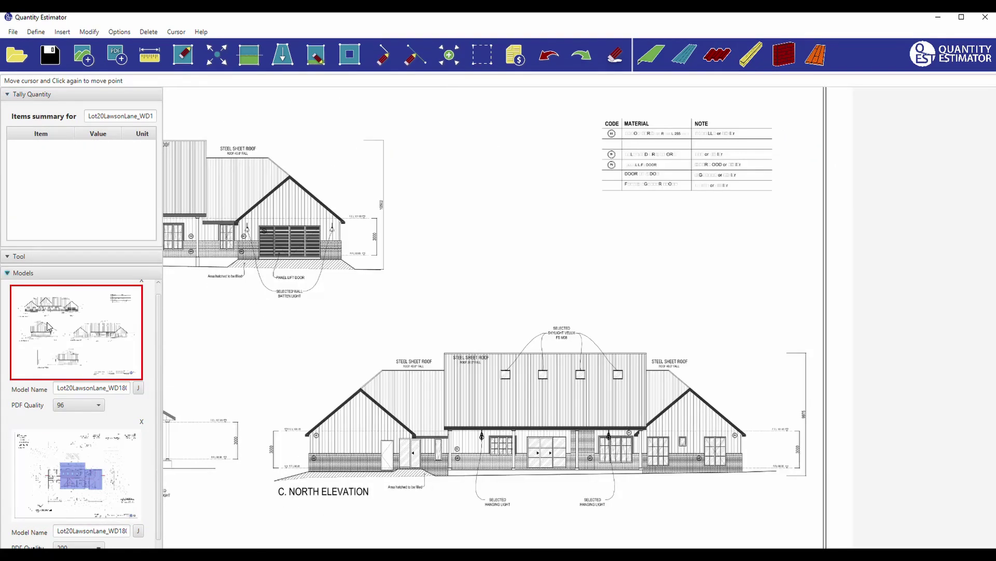
click(127, 446)
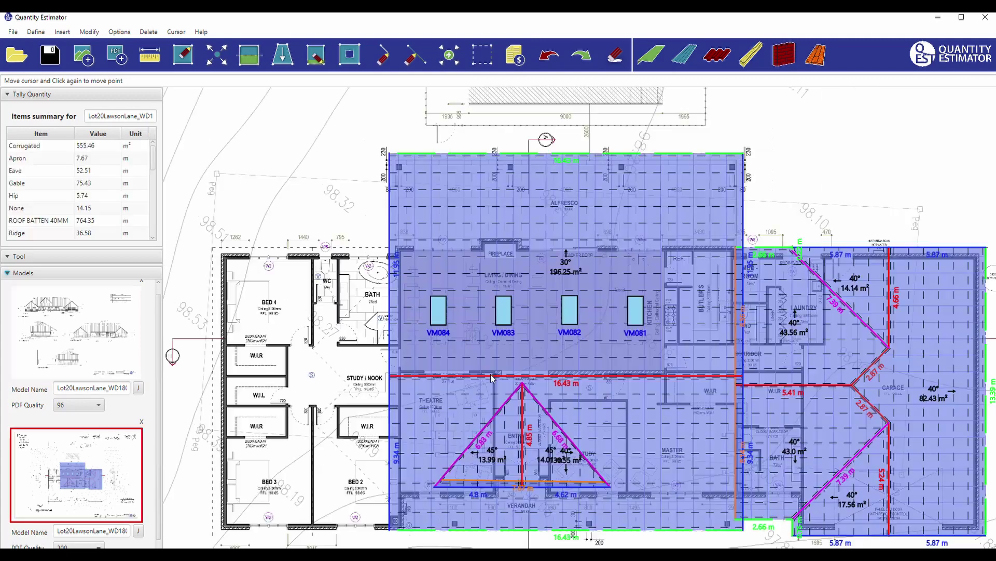
scroll(482, 326, down, 2)
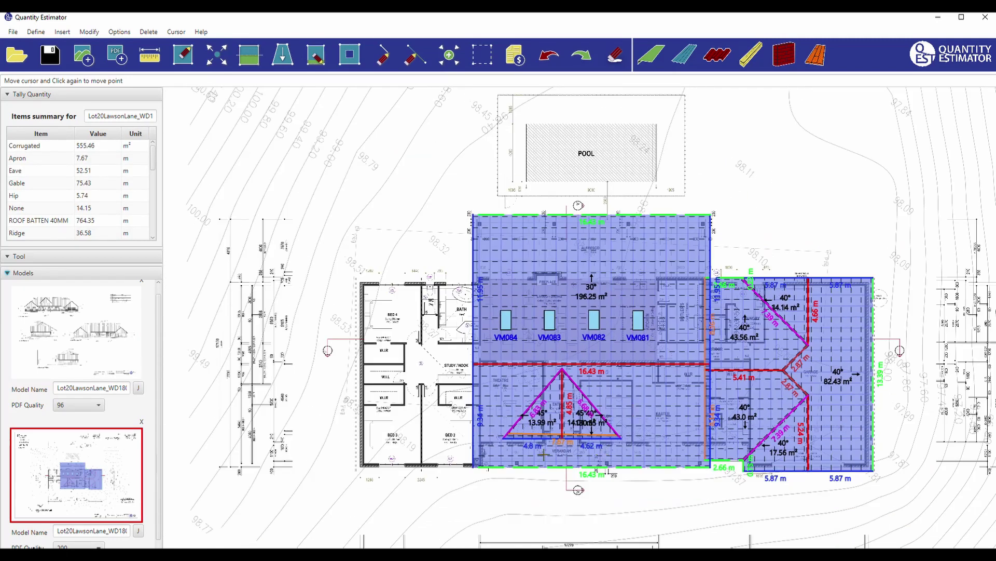
scroll(414, 433, up, 3)
scroll(426, 448, down, 2)
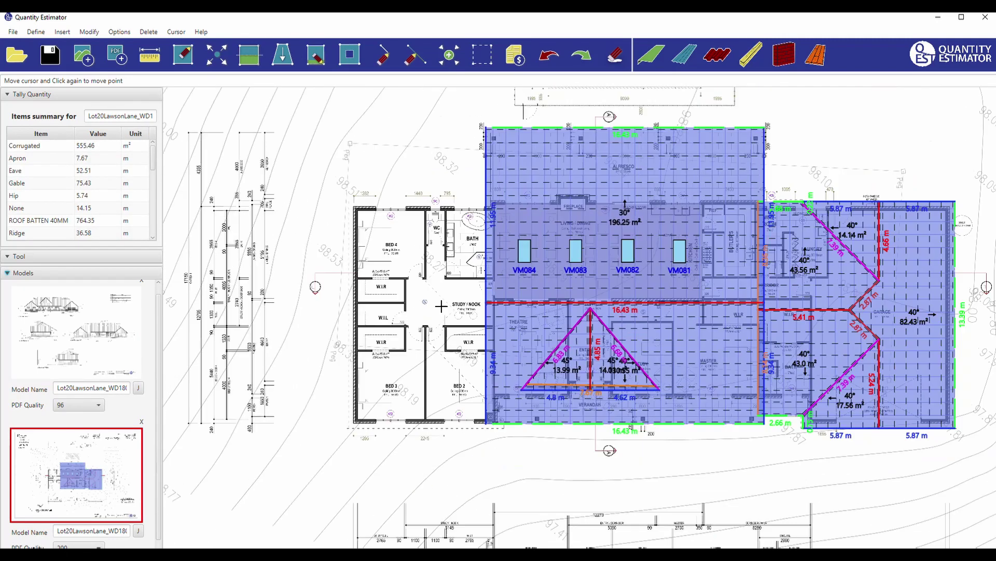
scroll(436, 444, up, 3)
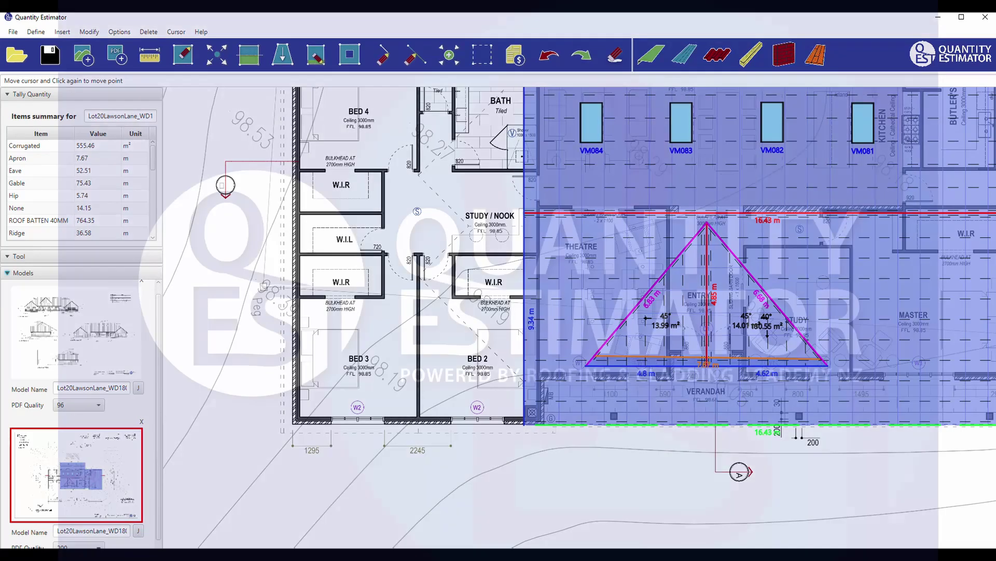